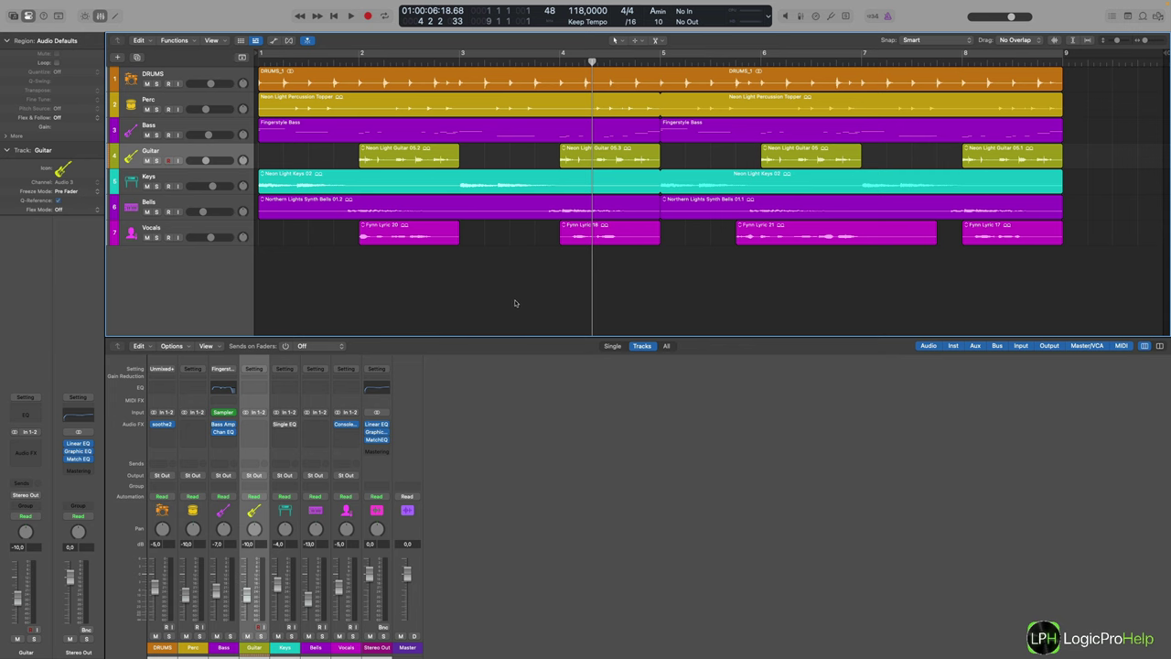
Select the Guitar track with all its regions, then select only its region at bar 2
left_click(183, 145)
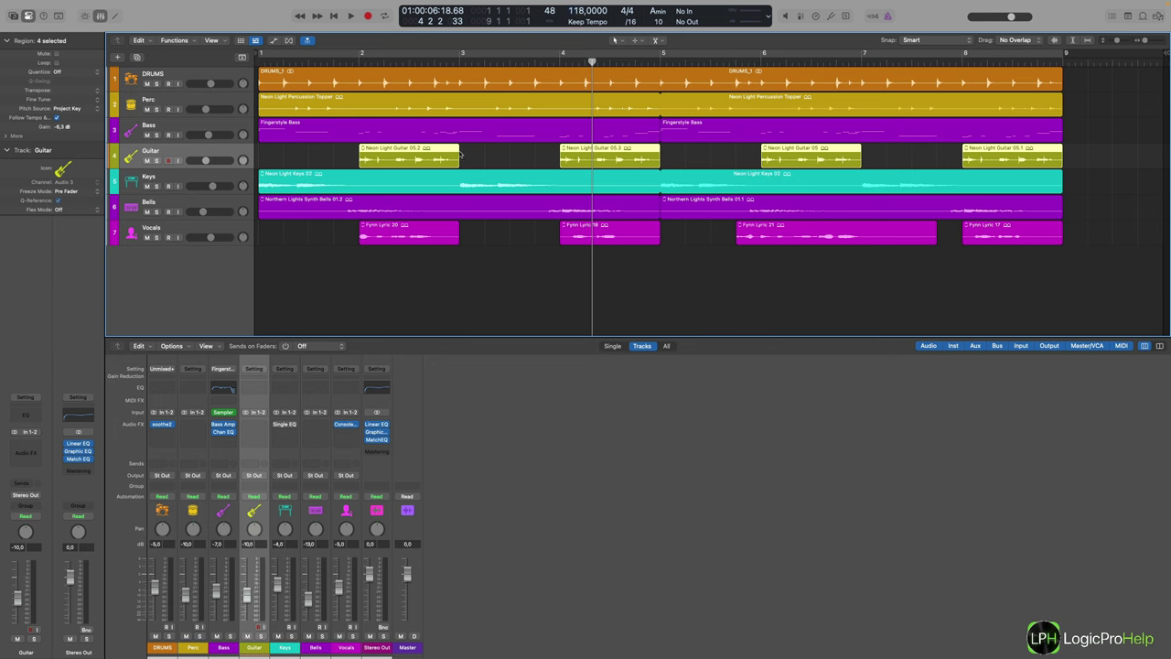
left_click(491, 158)
left_click(445, 157)
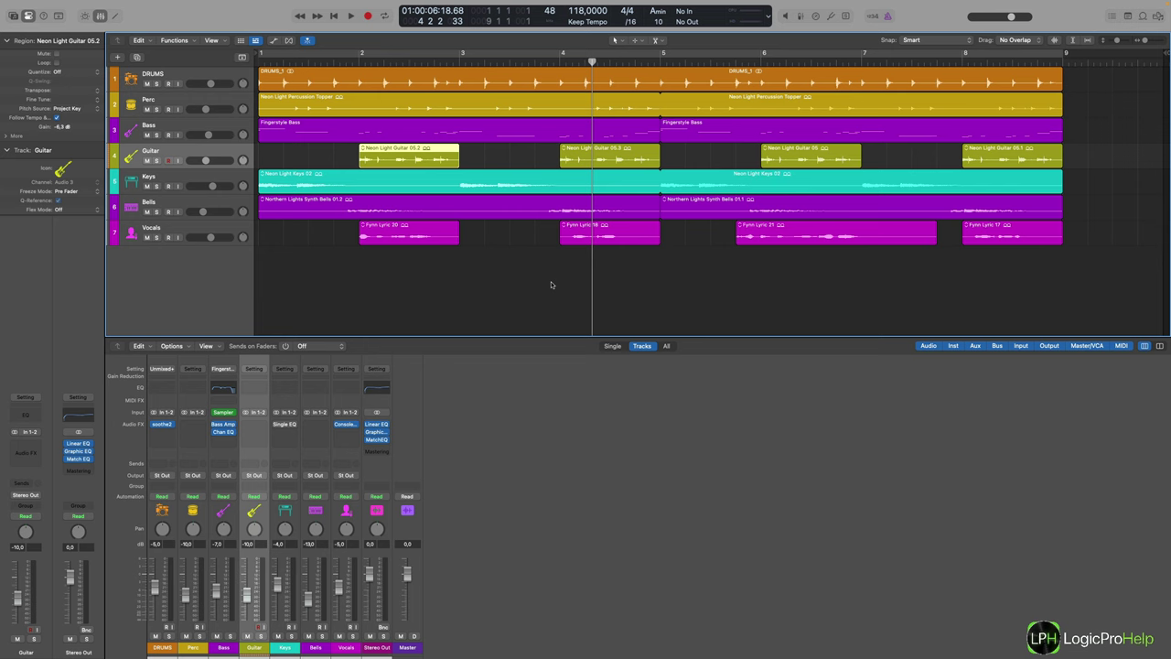
Show the Flex controls in the Tracks area and check the flex modes available for the DRUMS track
left_click(272, 42)
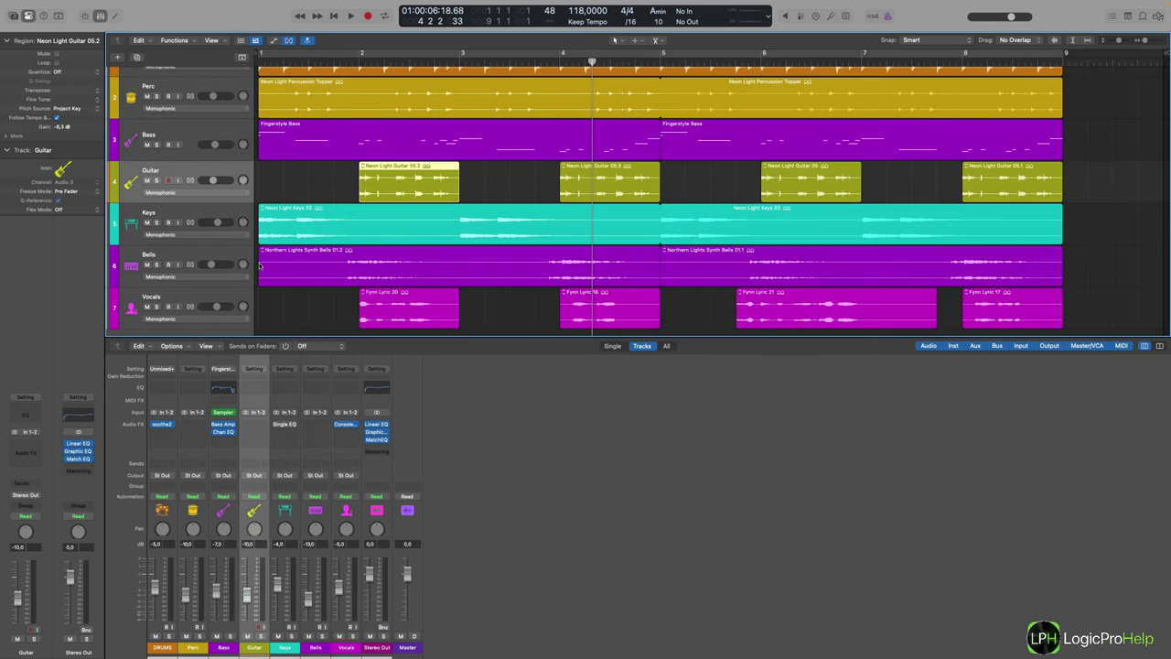
scroll(307, 218, "up", 2)
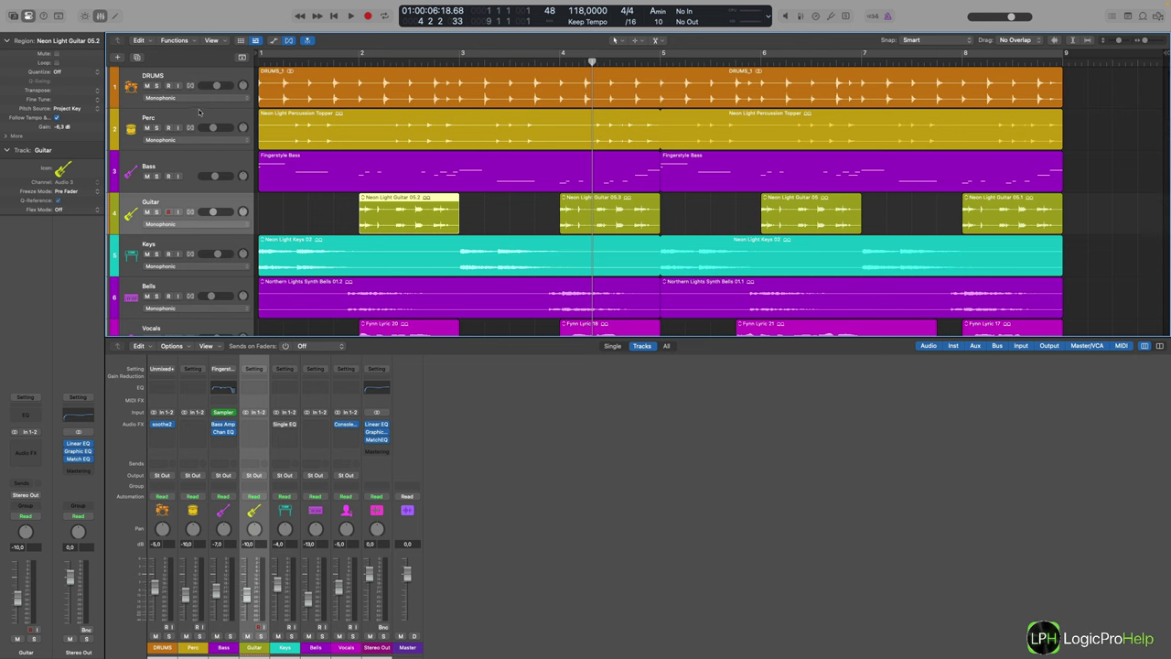
left_click(191, 76)
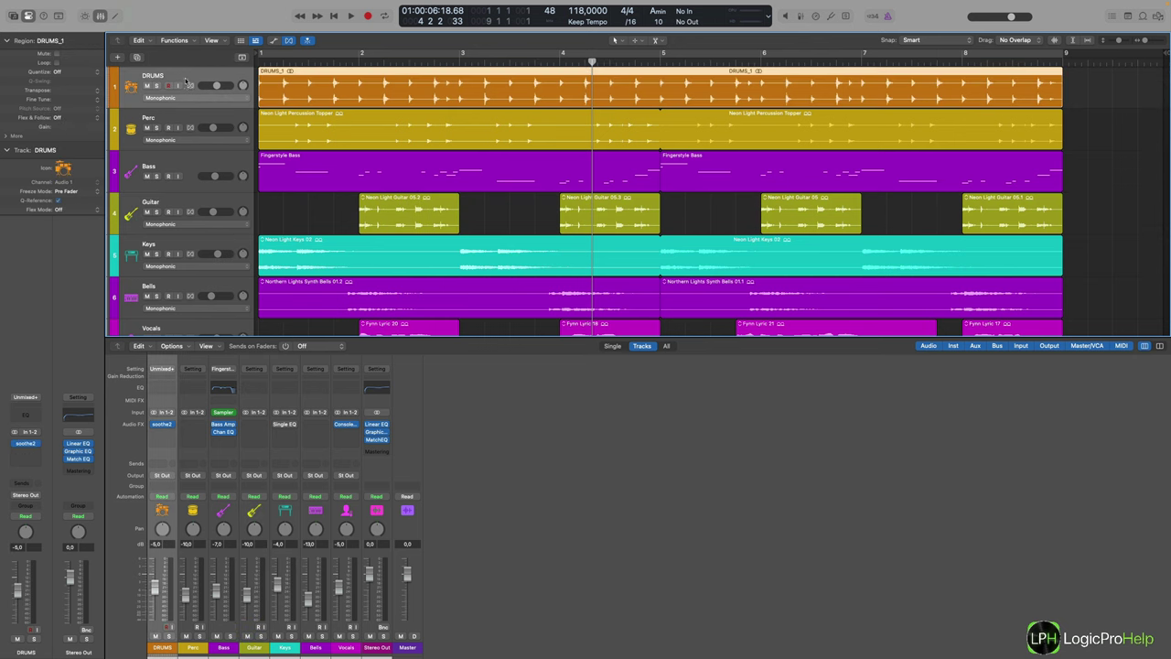
left_click(191, 103)
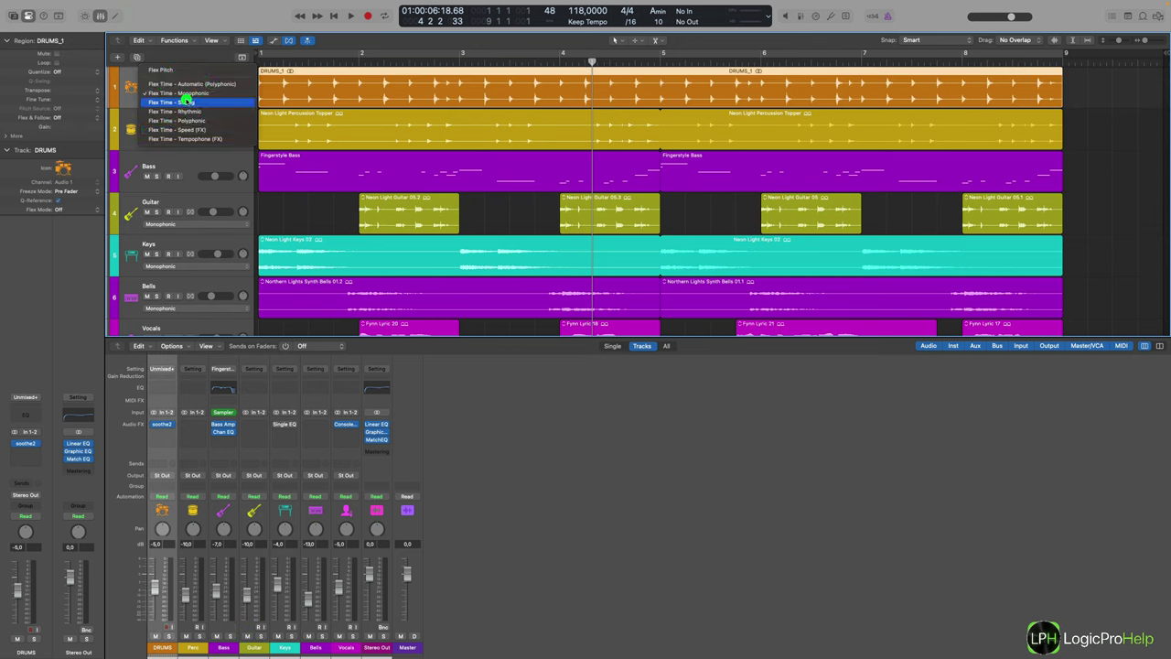
left_click(428, 135)
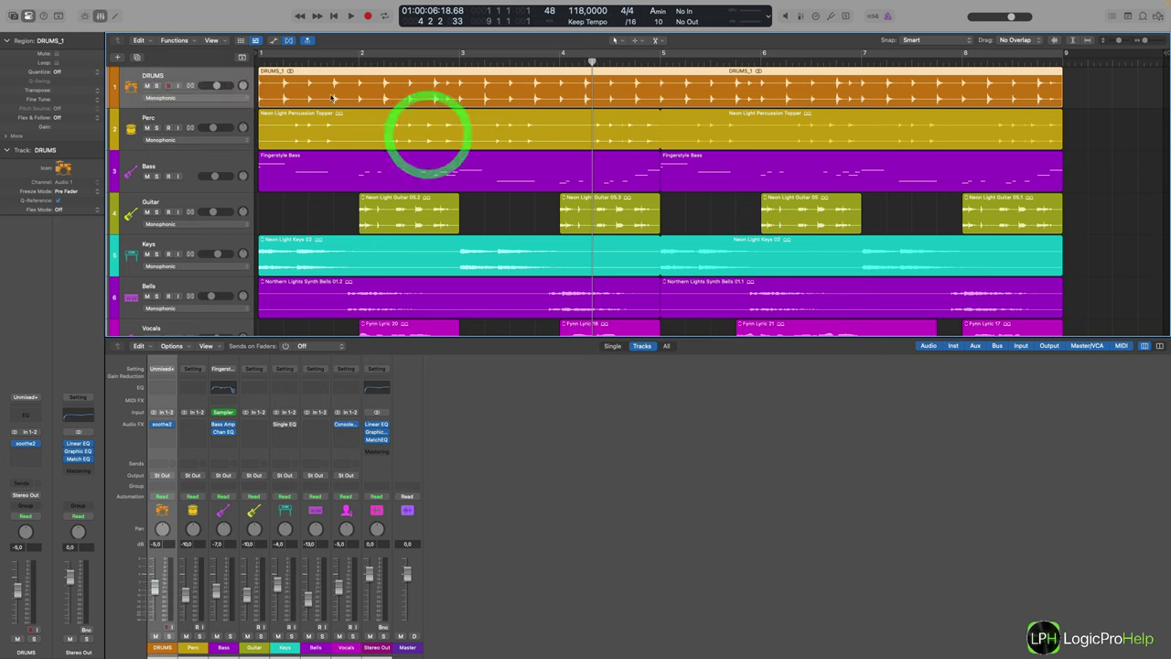
Enable Flex on the DRUMS track and set its mode to Flex Time - Rhythmic
left_click(339, 119)
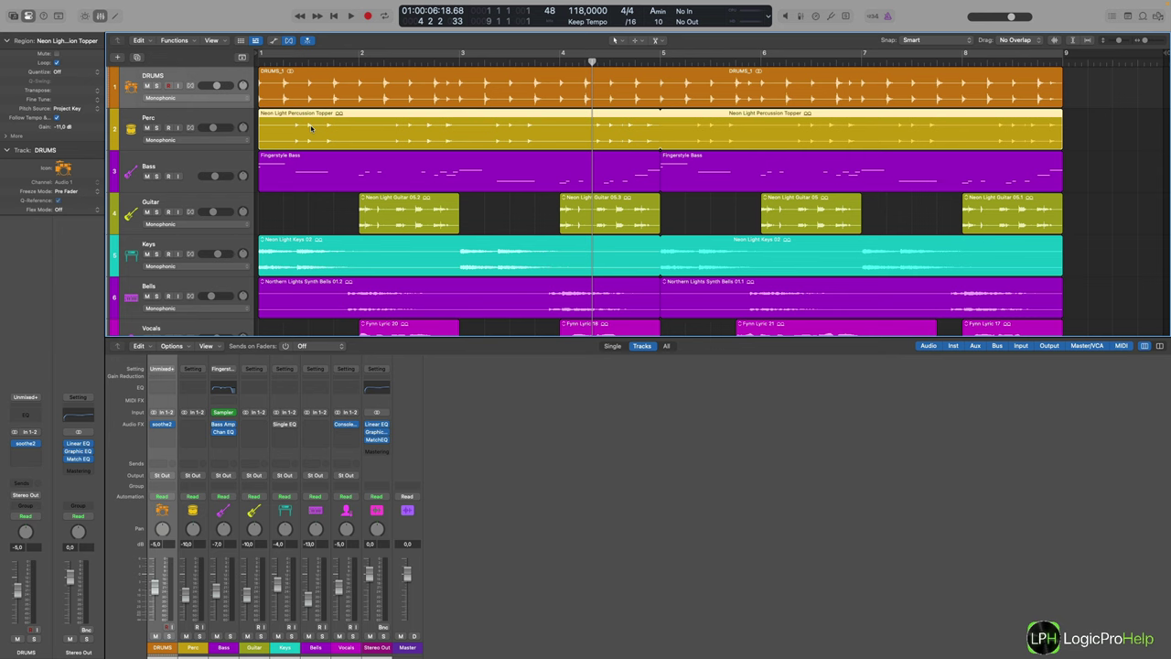
left_click(183, 75)
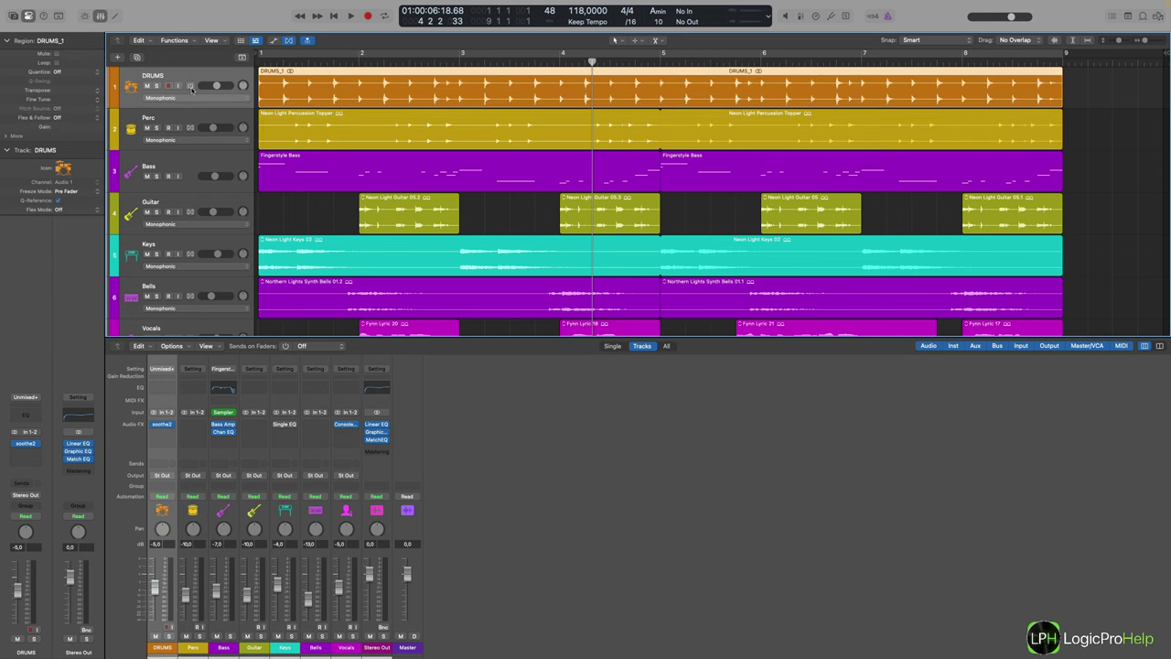
left_click(189, 86)
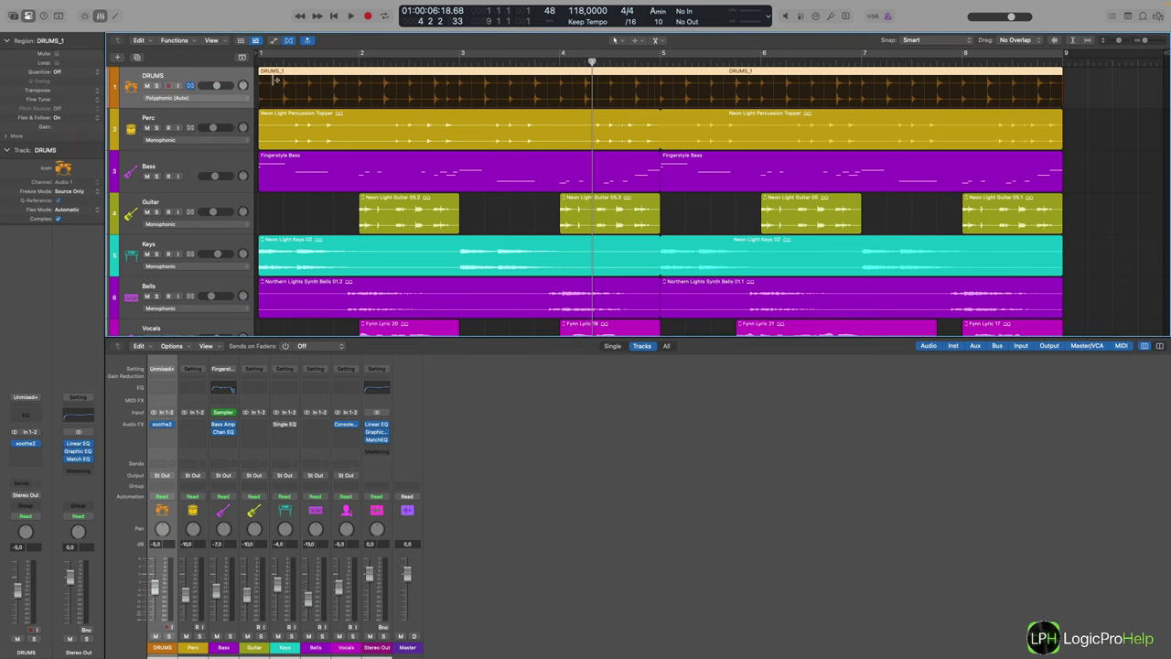
left_click(175, 98)
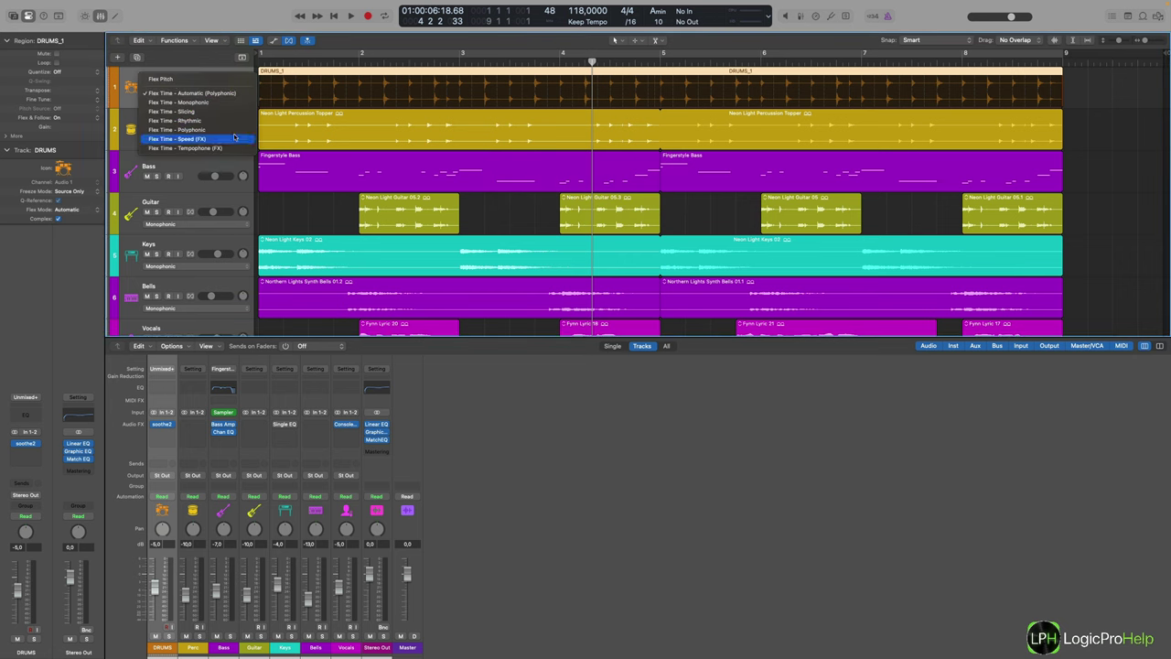
left_click(204, 120)
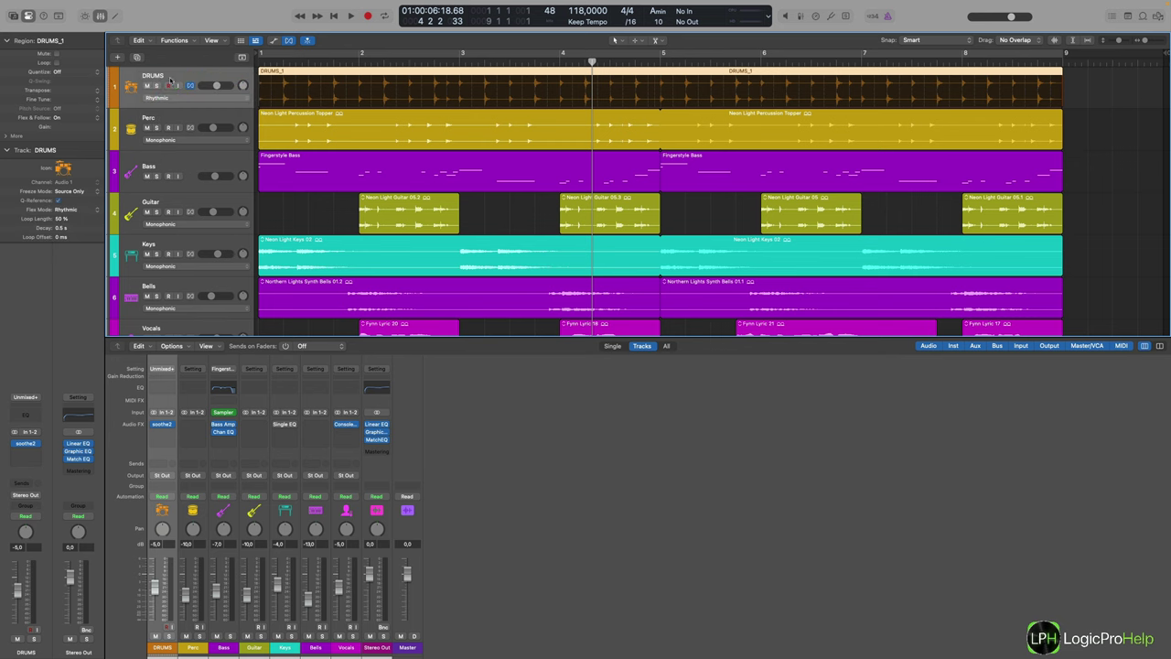
Enable Flex on the Vocals track and set its mode to Flex Time - Polyphonic
scroll(205, 284, "down", 3)
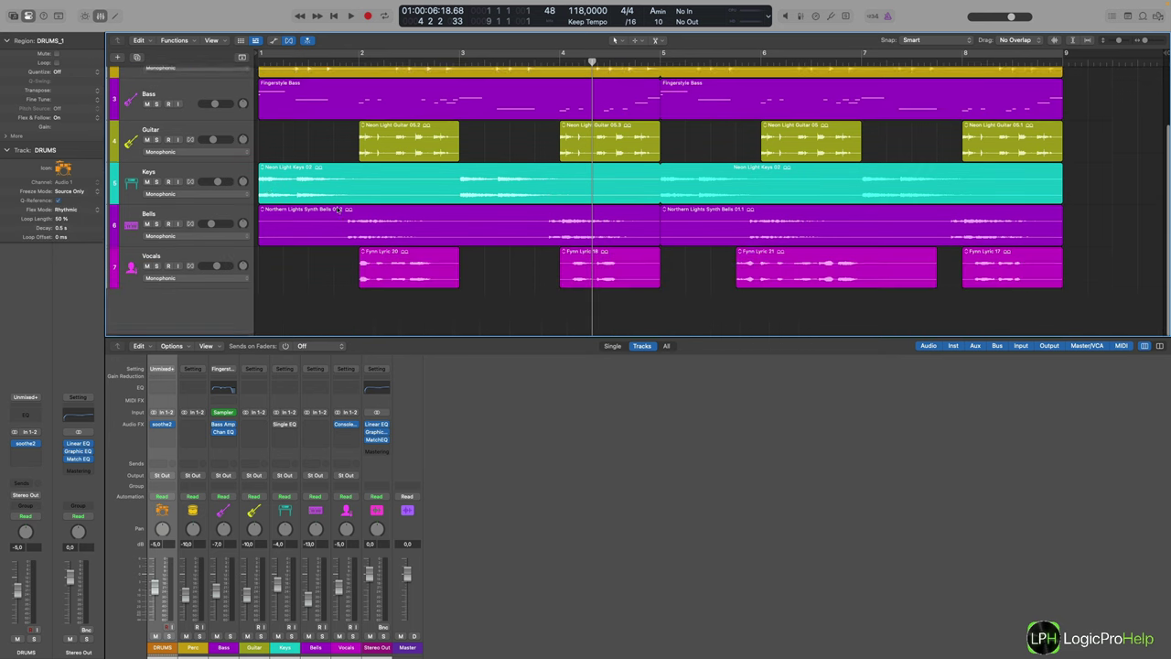
left_click(210, 262)
left_click(190, 268)
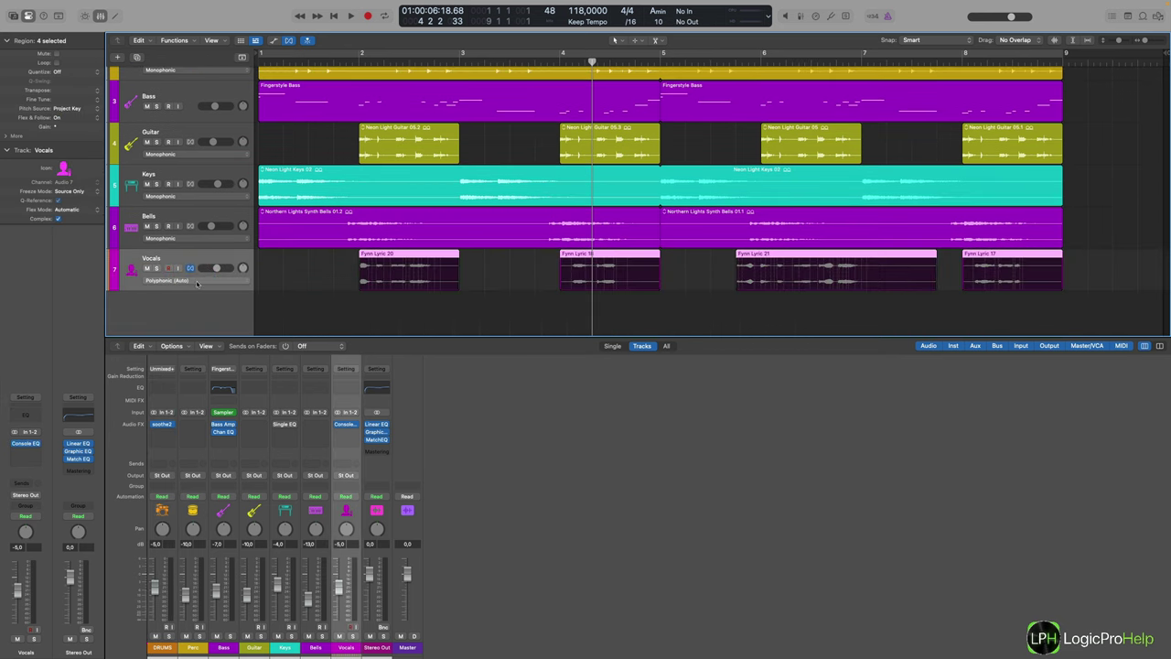
left_click(176, 281)
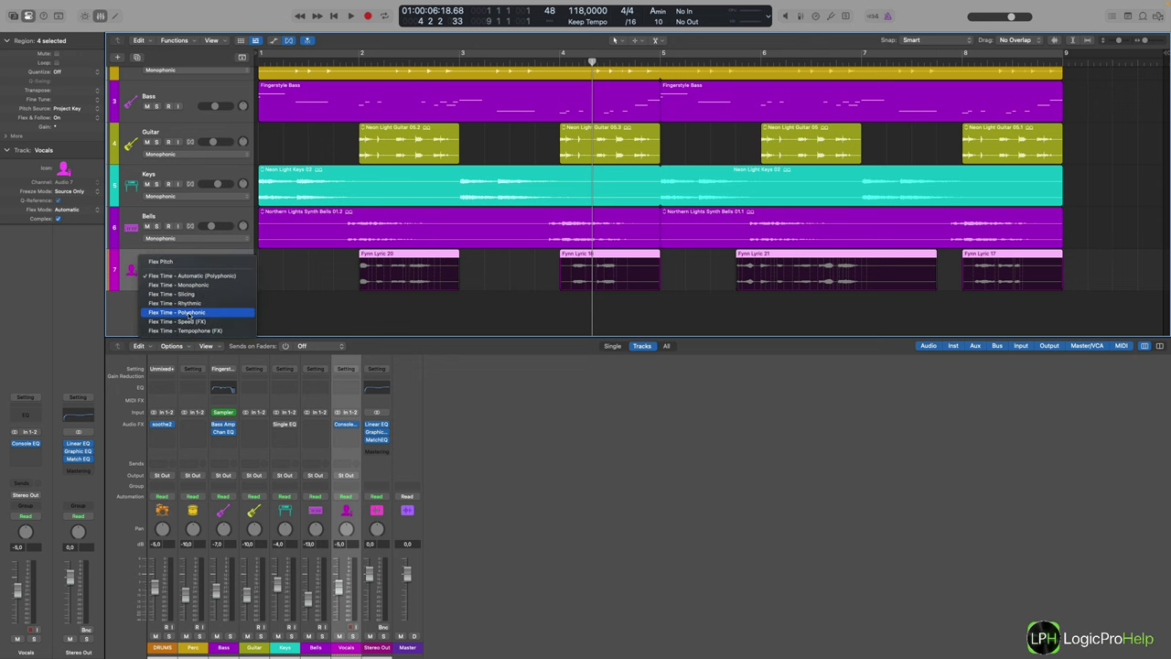
left_click(194, 315)
Change the Vocals track's flex mode to Flex Time - Monophonic
left_click(194, 280)
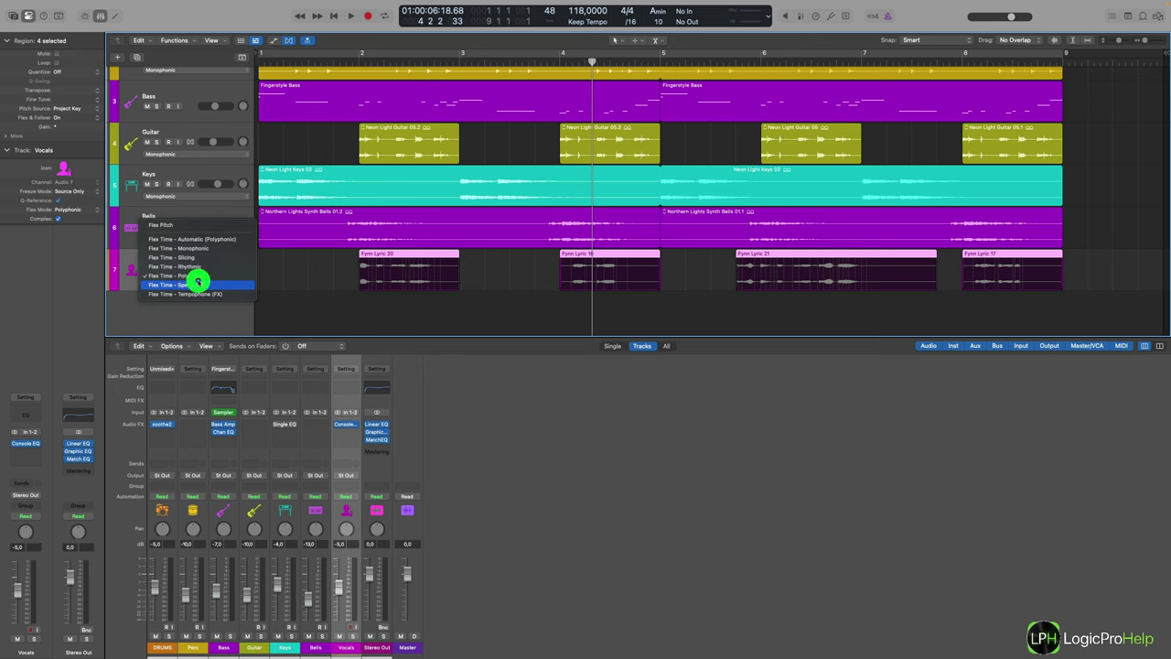
left_click(192, 249)
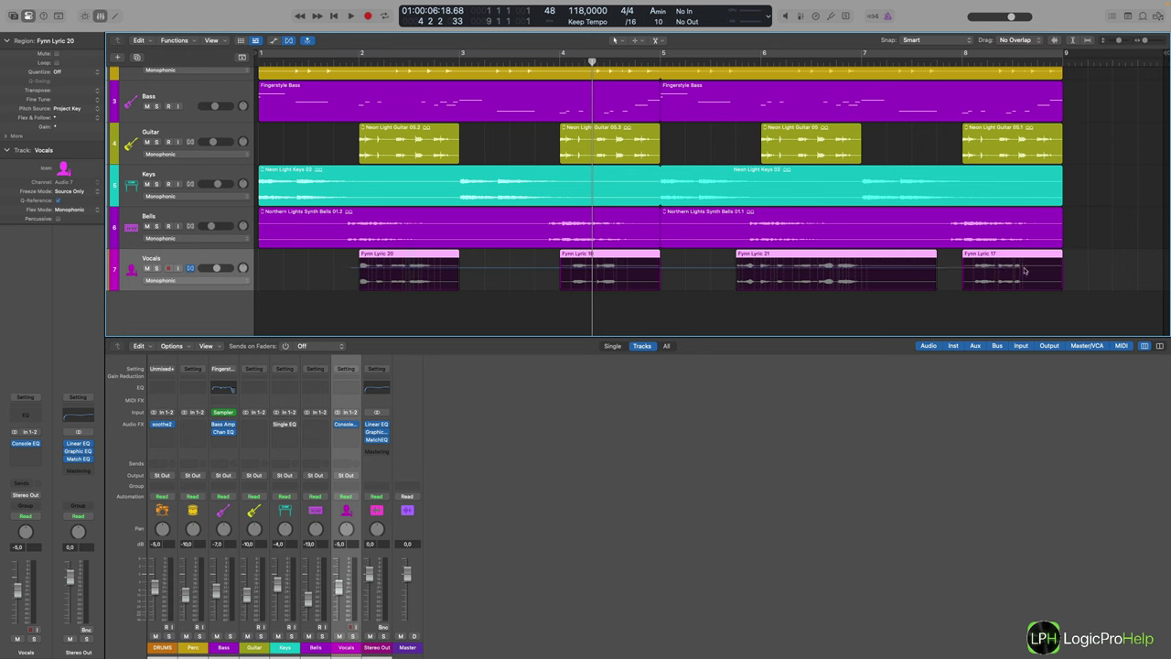
scroll(407, 291, "up", 4)
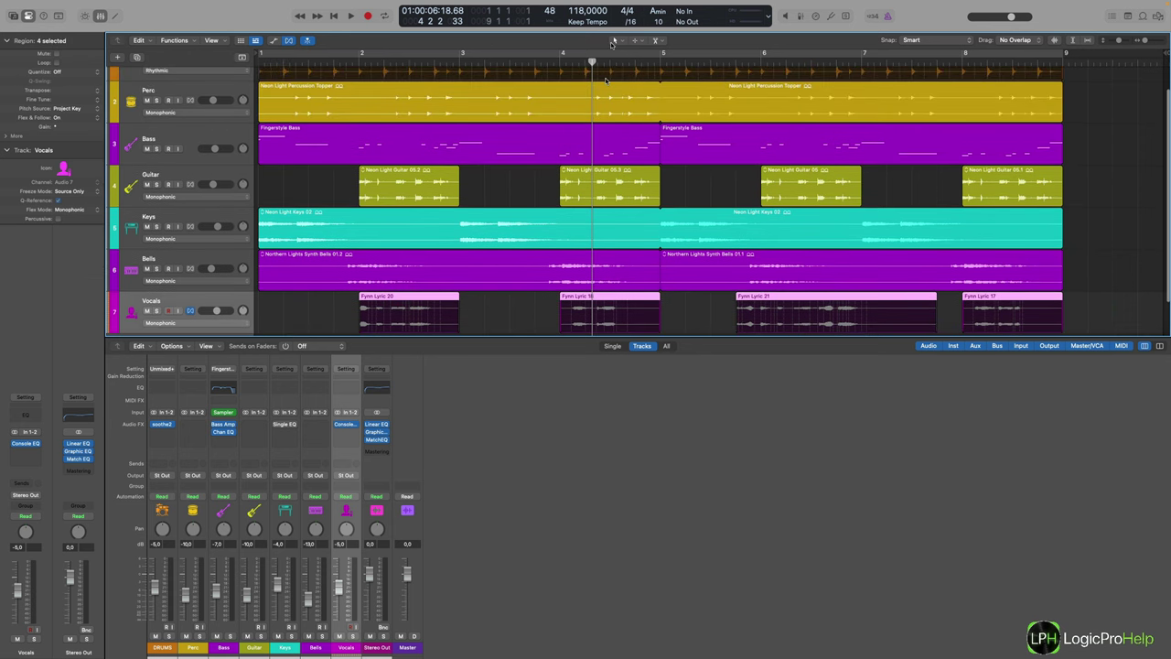
scroll(406, 294, "down", 4)
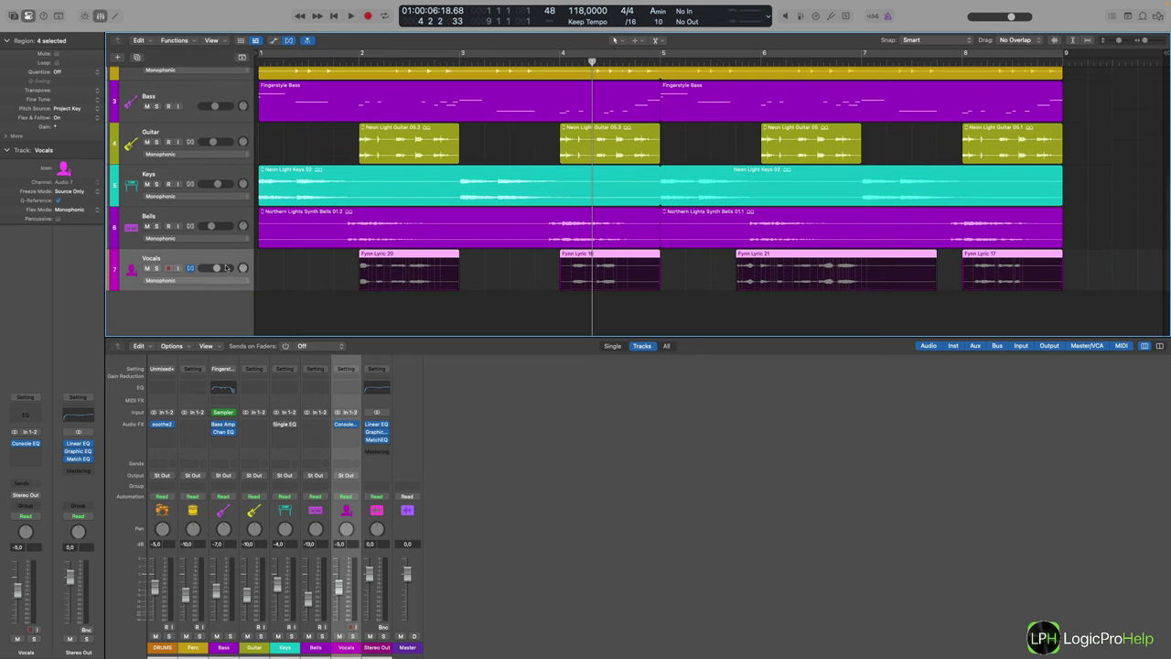
Select the Vocals region at bar 2 and examine the track's Flex Mode and Freeze Mode options in its parameters
left_click(325, 271)
left_click(388, 260)
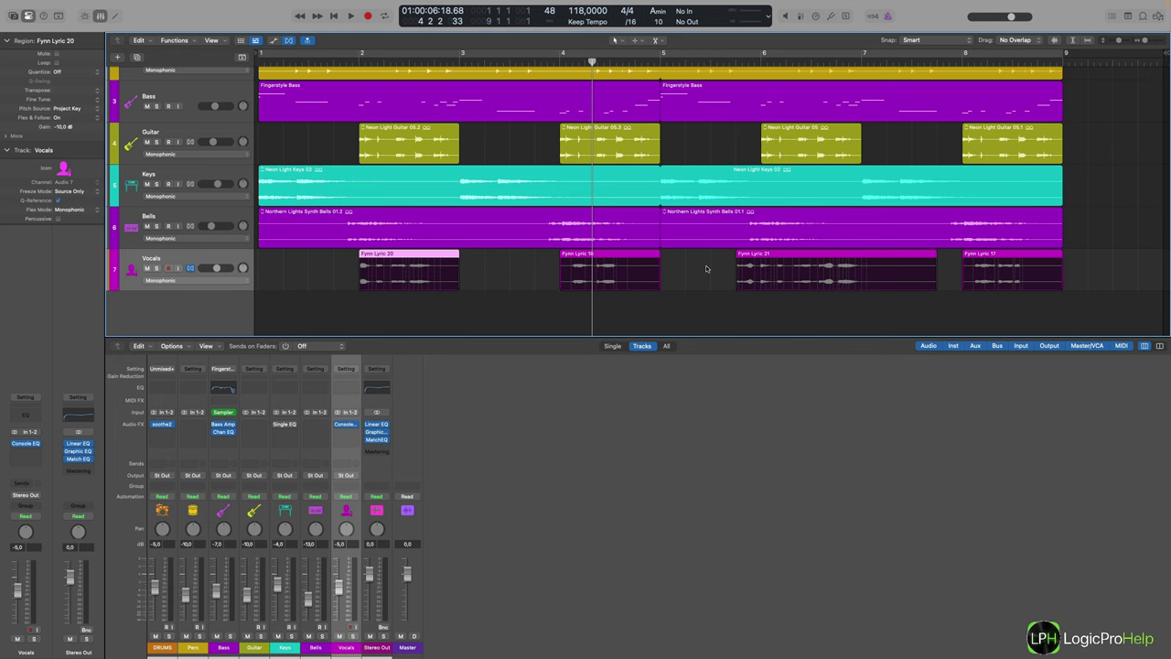
left_click(11, 42)
left_click(66, 213)
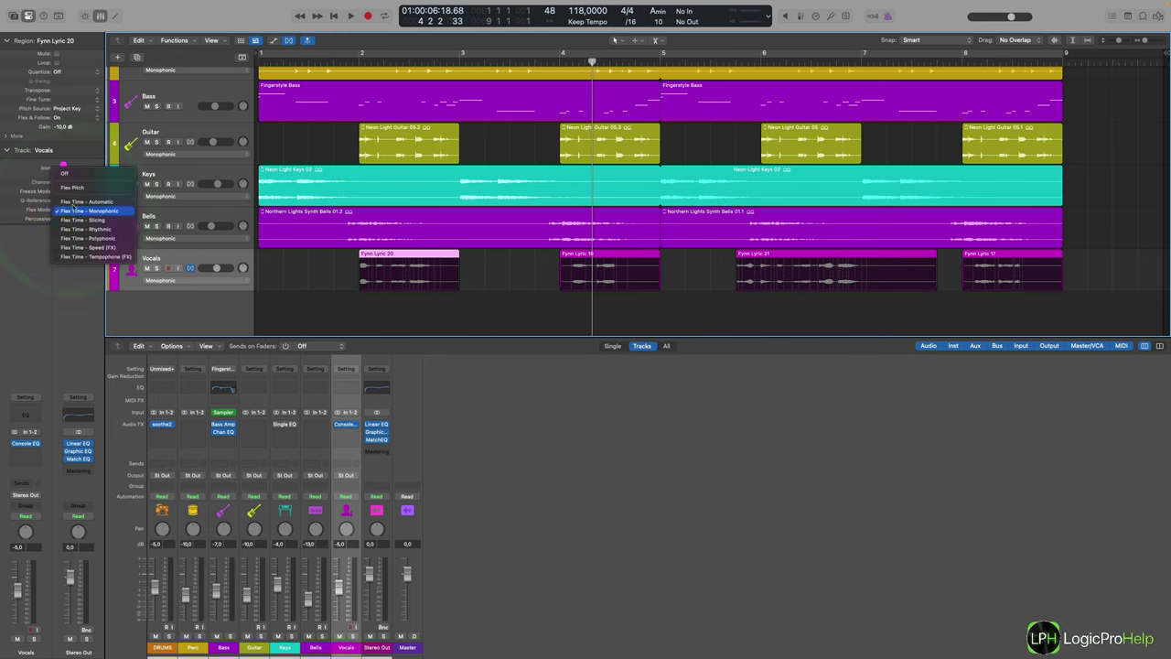
left_click(181, 261)
left_click(186, 282)
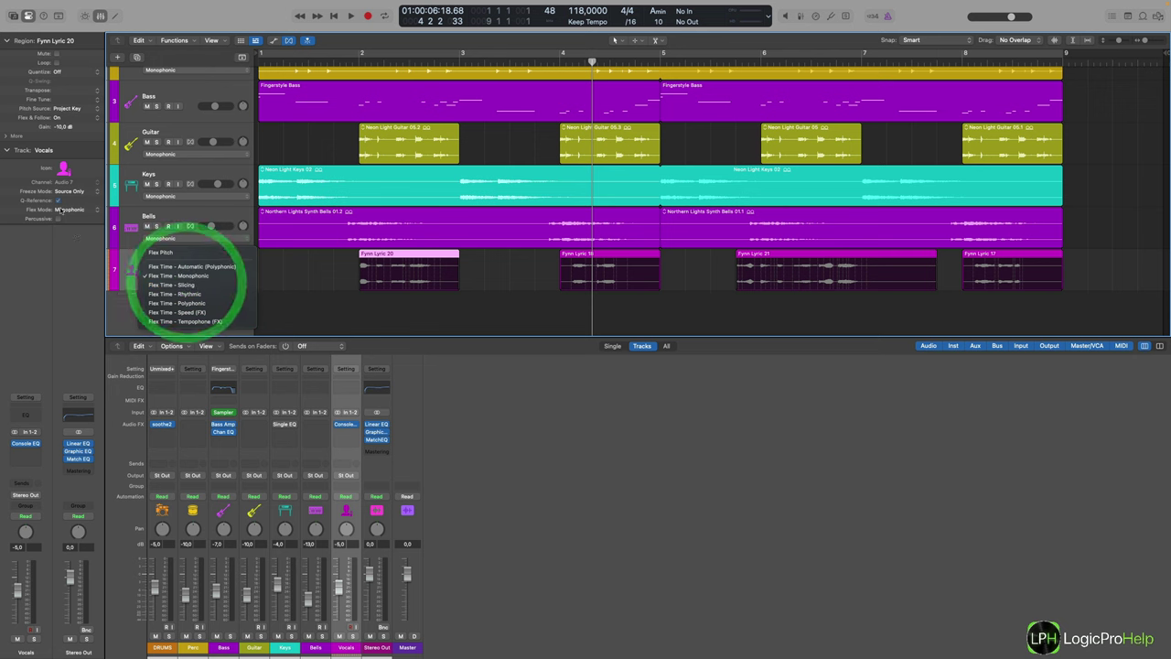
left_click(51, 184)
left_click(57, 188)
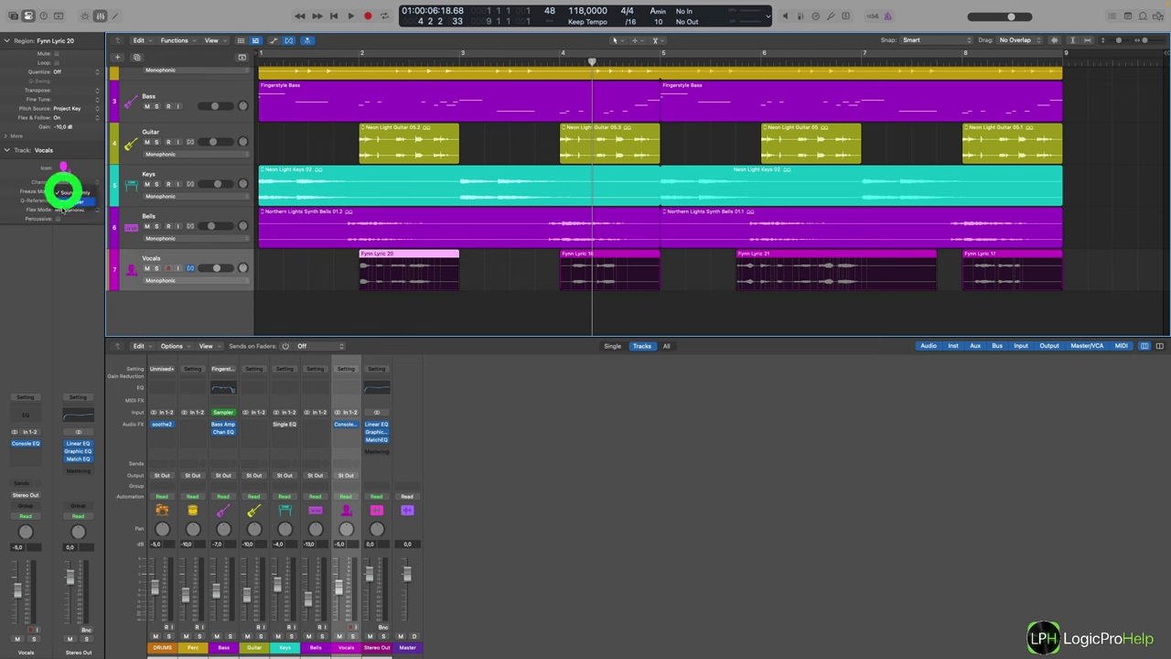
left_click(55, 209)
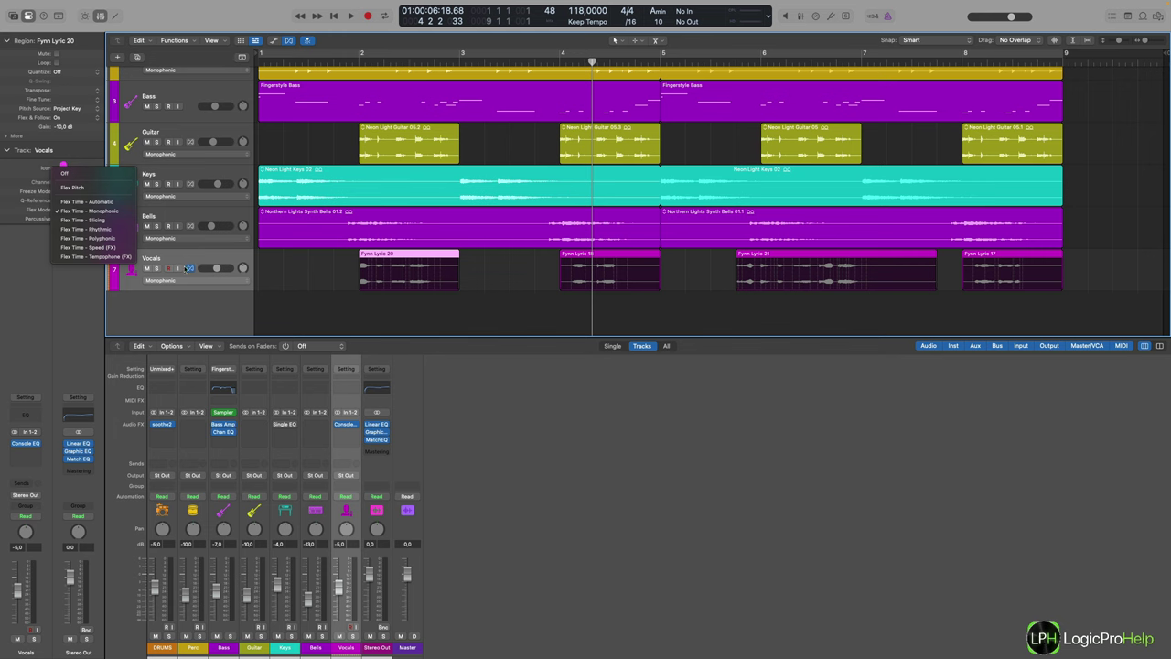
Hide the Flex controls in the Tracks area, and collapse and re-expand the Vocals track parameters
left_click(287, 39)
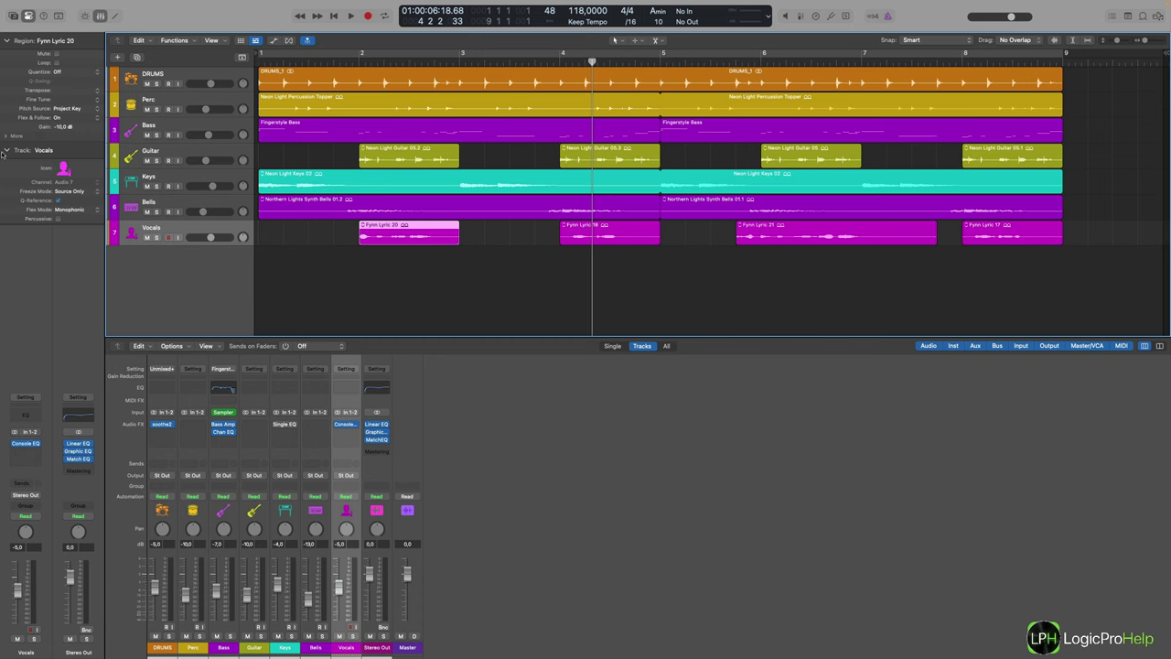
left_click(7, 150)
left_click(8, 150)
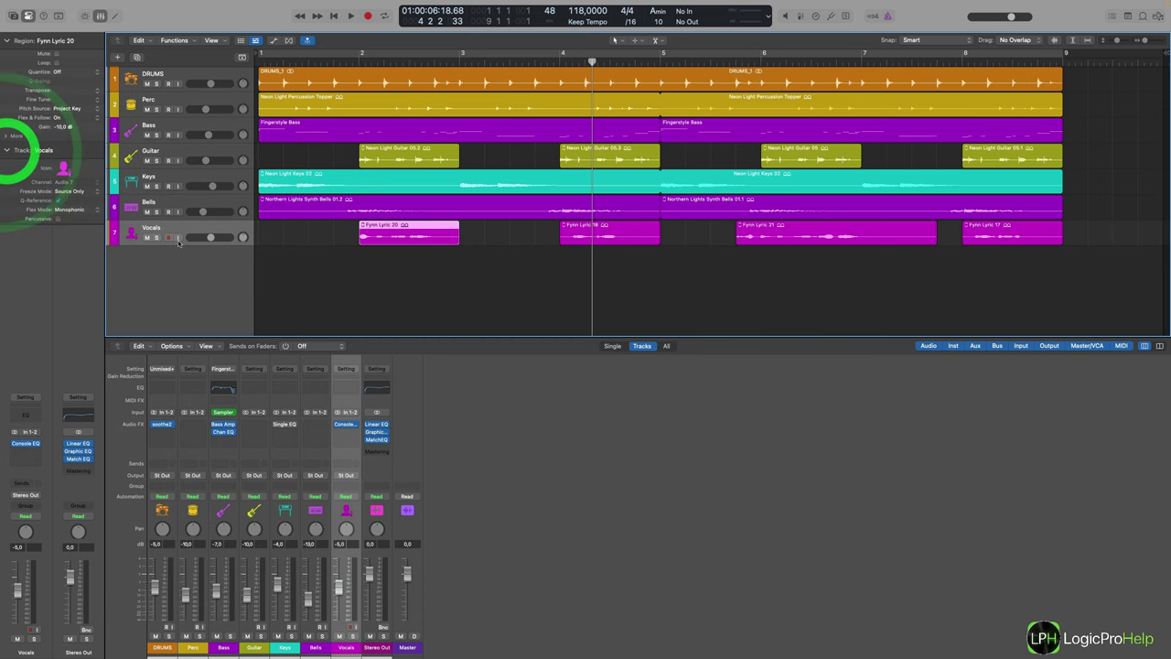
left_click(284, 42)
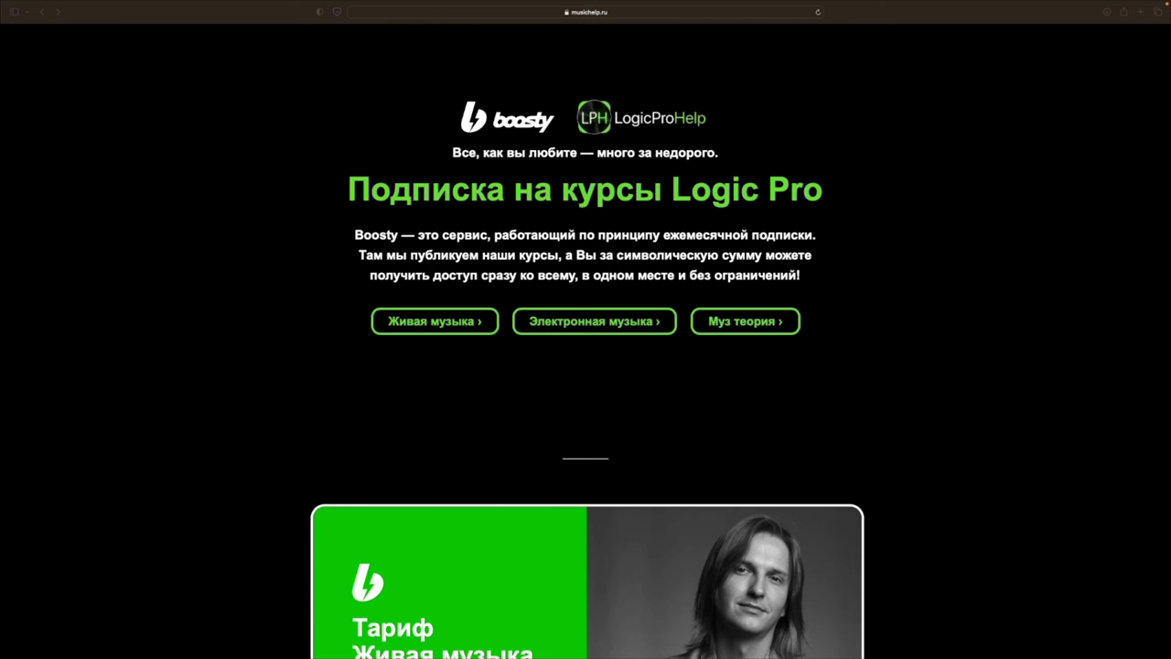
Switch to the browser and examine the Logic Pro course subscriptions on musichelp.ru, covering the live-music and electronic-music plans
left_click(381, 177)
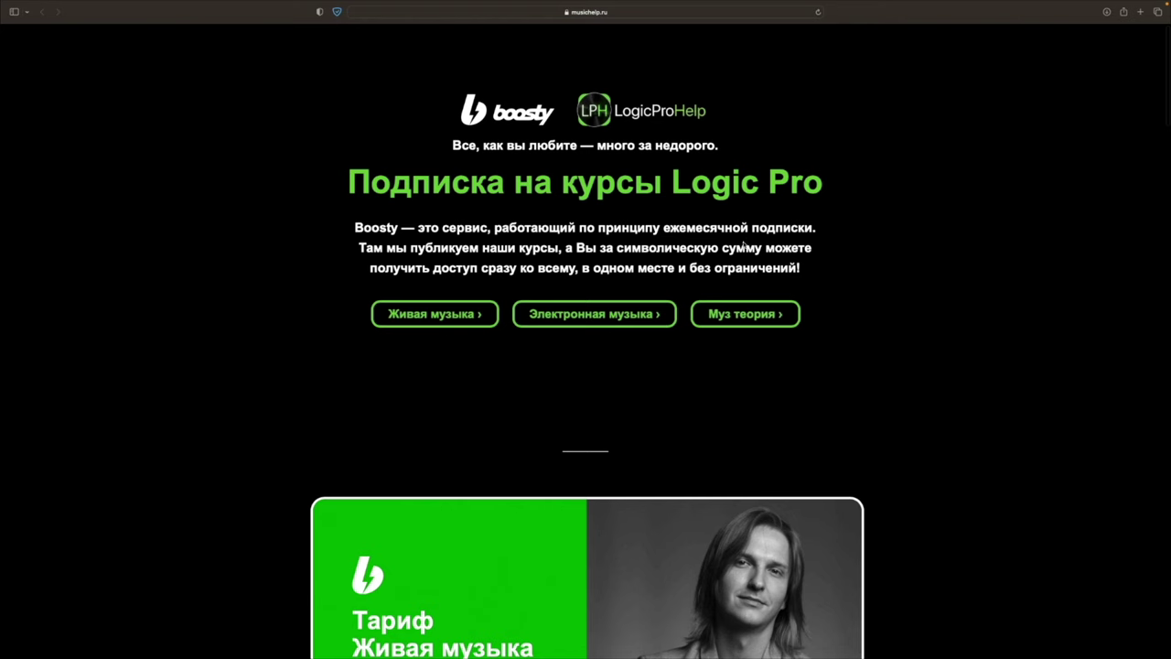
scroll(973, 237, "down", 3)
scroll(973, 238, "down", 4)
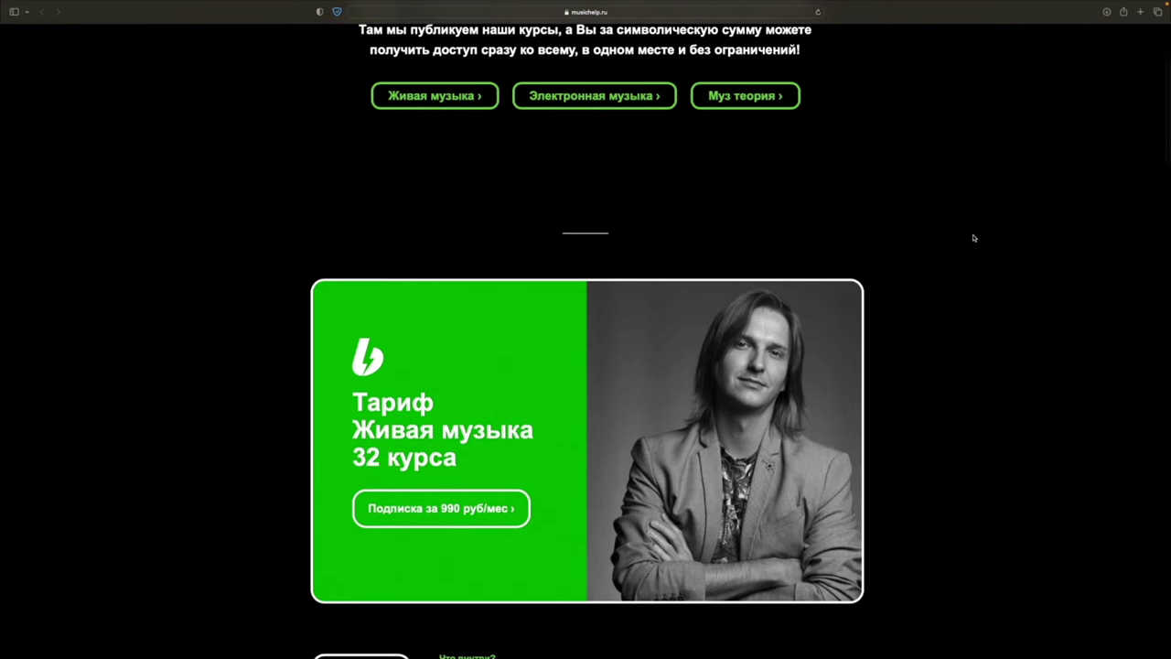
scroll(973, 238, "down", 4)
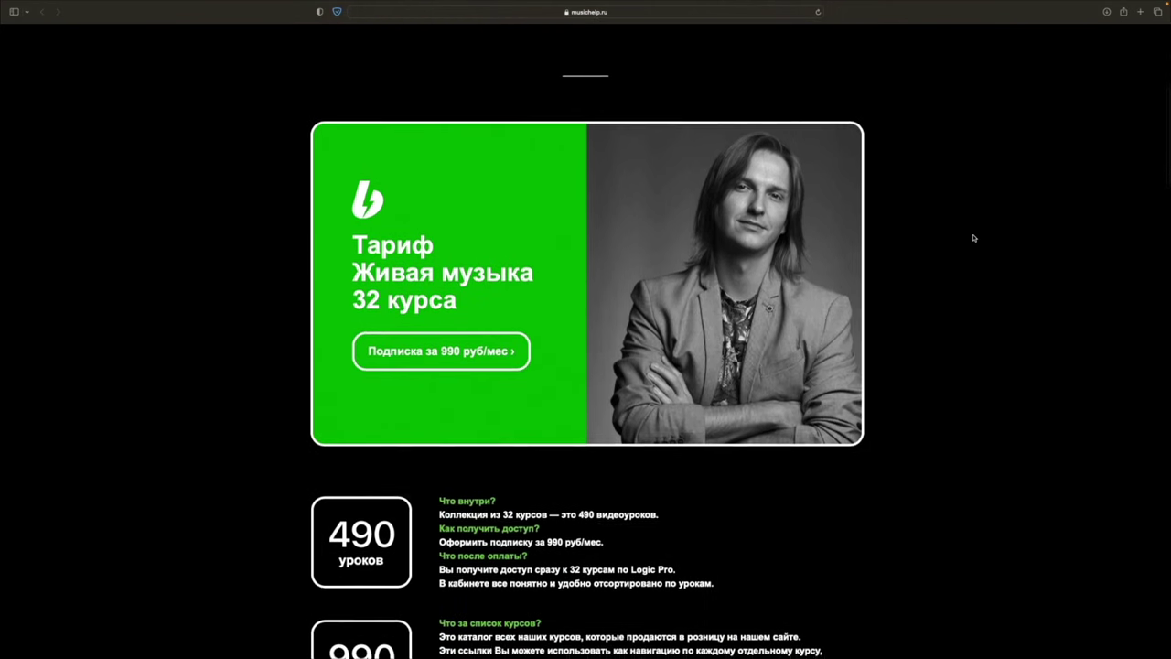
scroll(973, 238, "down", 5)
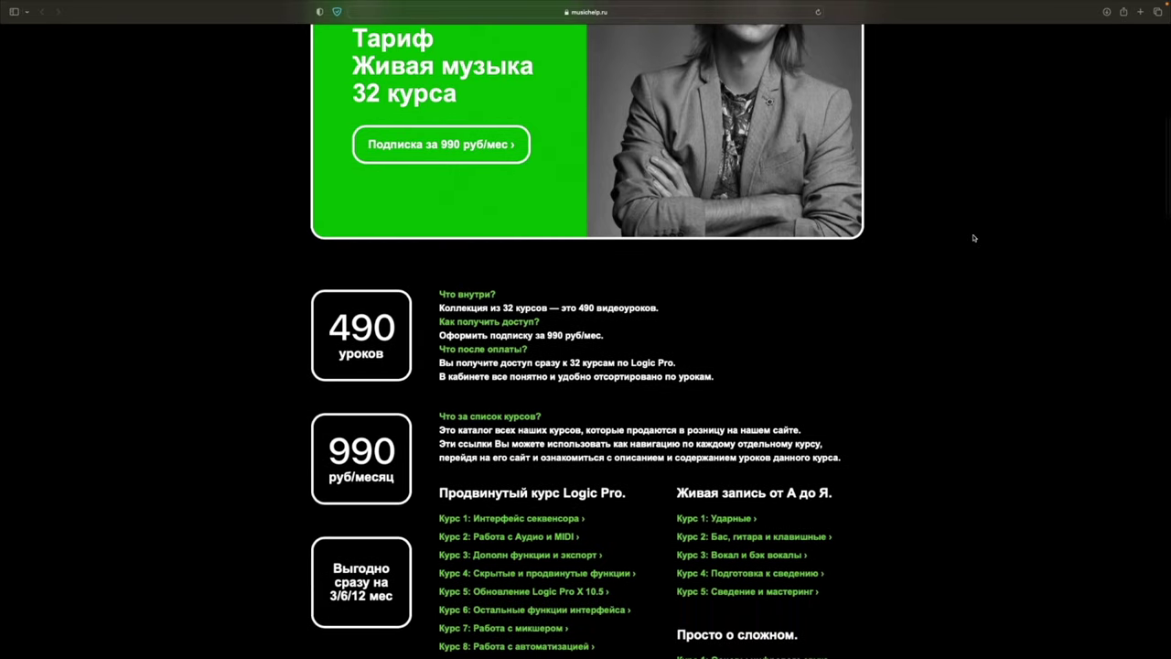
scroll(973, 238, "down", 4)
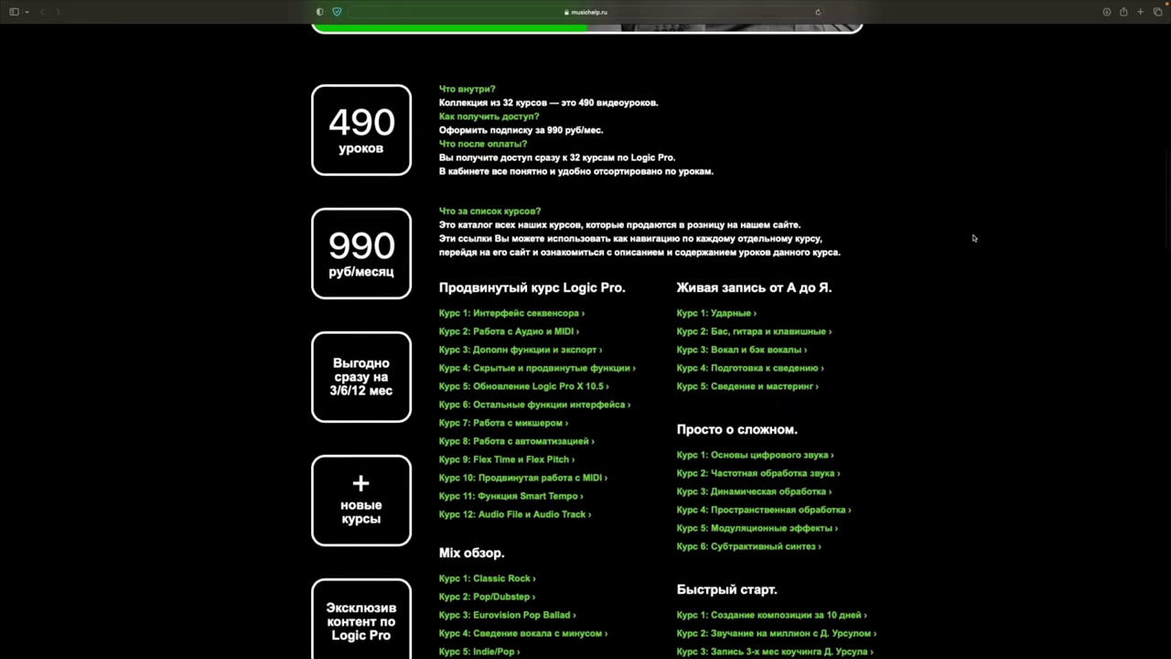
scroll(973, 238, "down", 4)
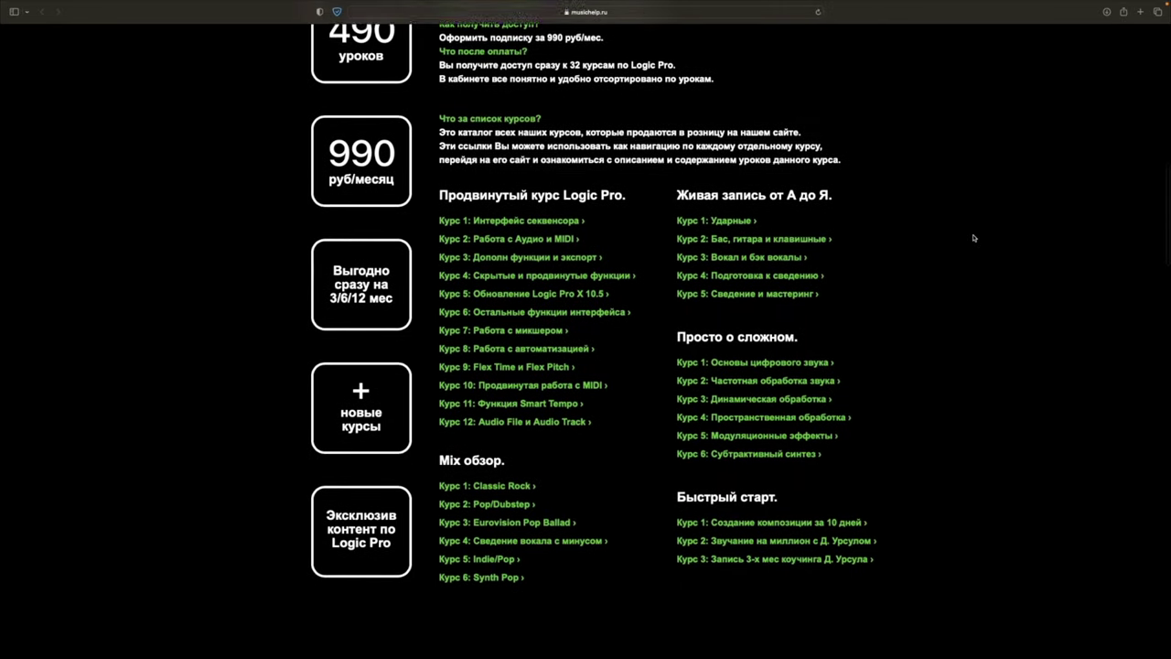
scroll(973, 238, "down", 7)
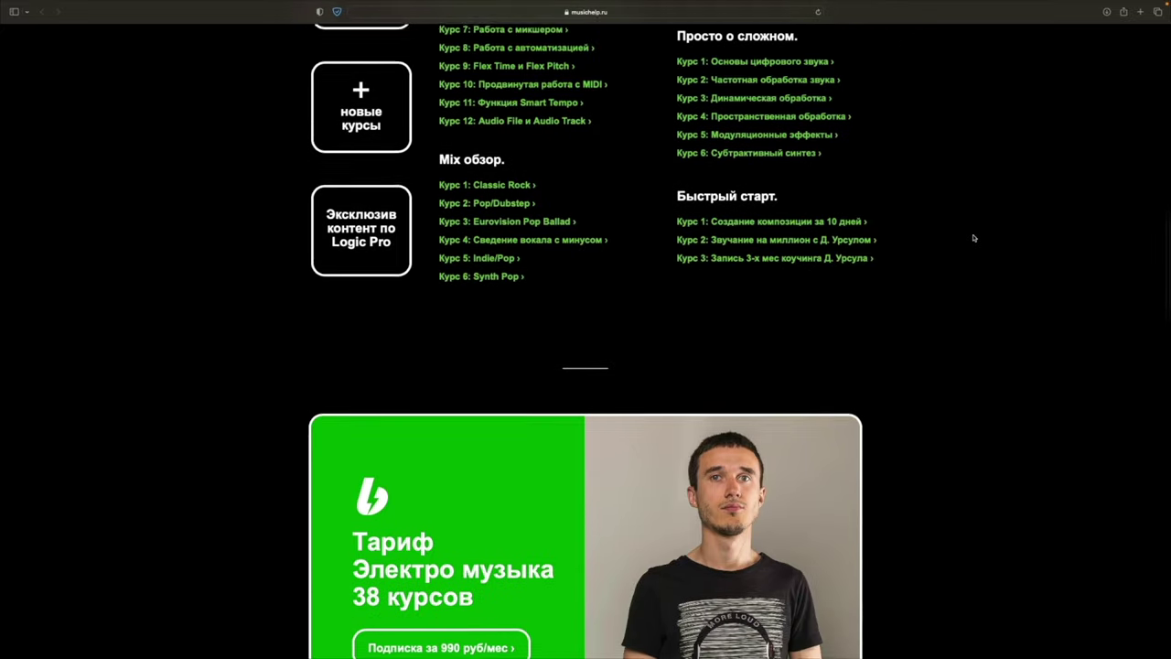
scroll(974, 238, "down", 5)
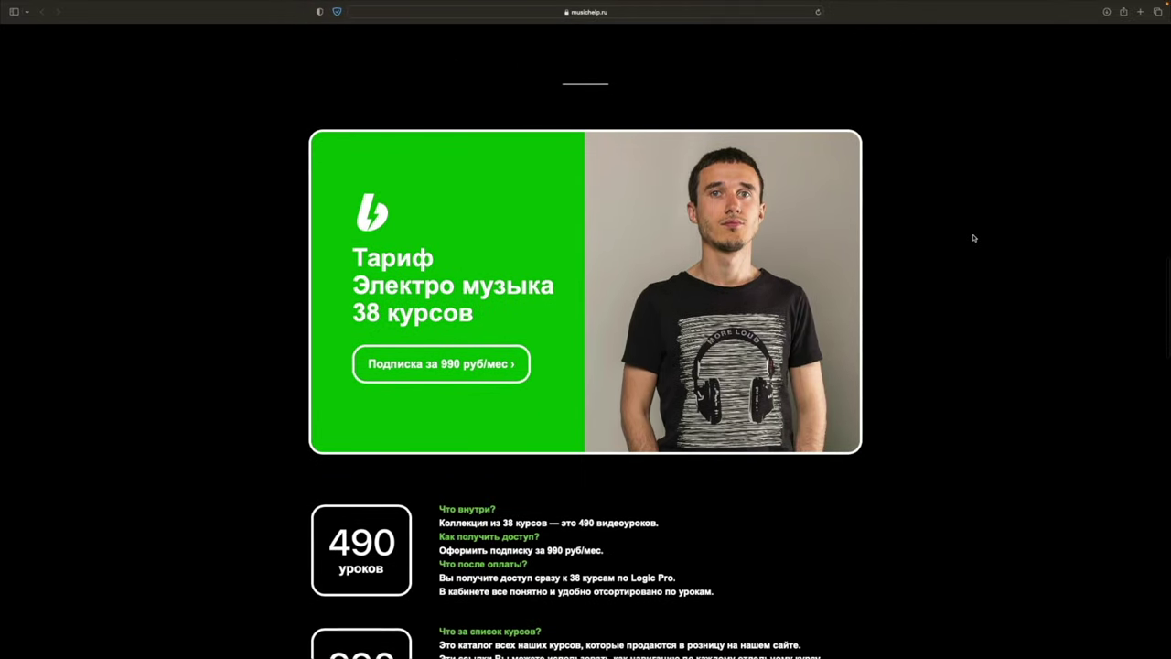
Examine the electronic-music and music-theory course lists on musichelp.ru and return to the live-music plan near the page's start
scroll(974, 237, "down", 3)
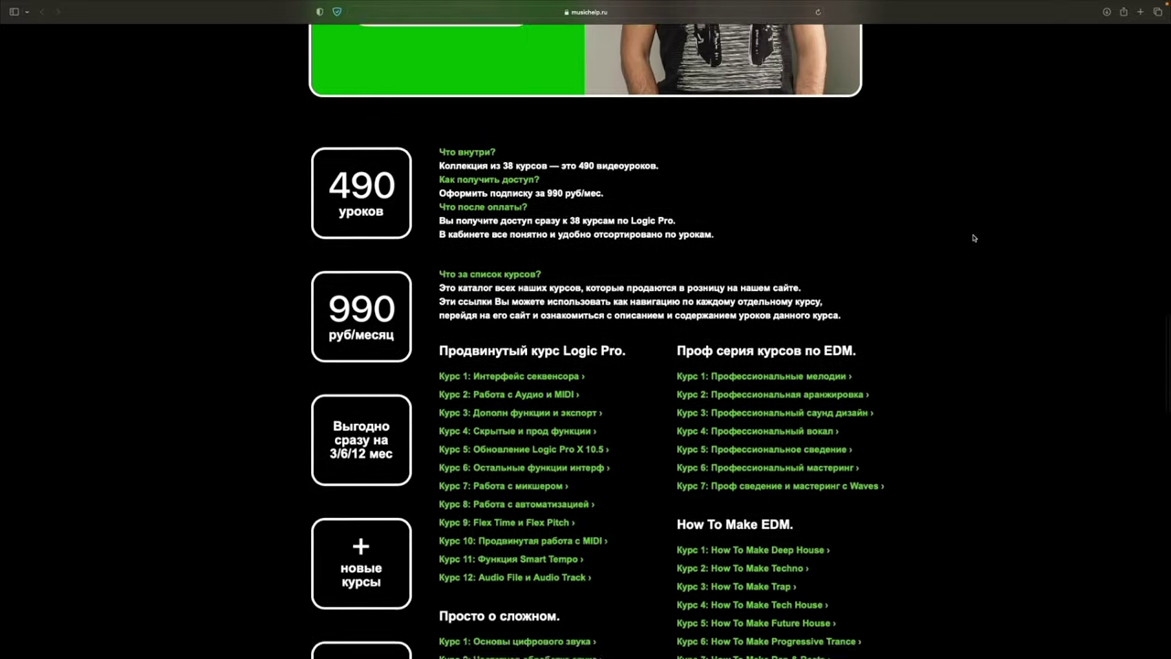
scroll(798, 291, "down", 5)
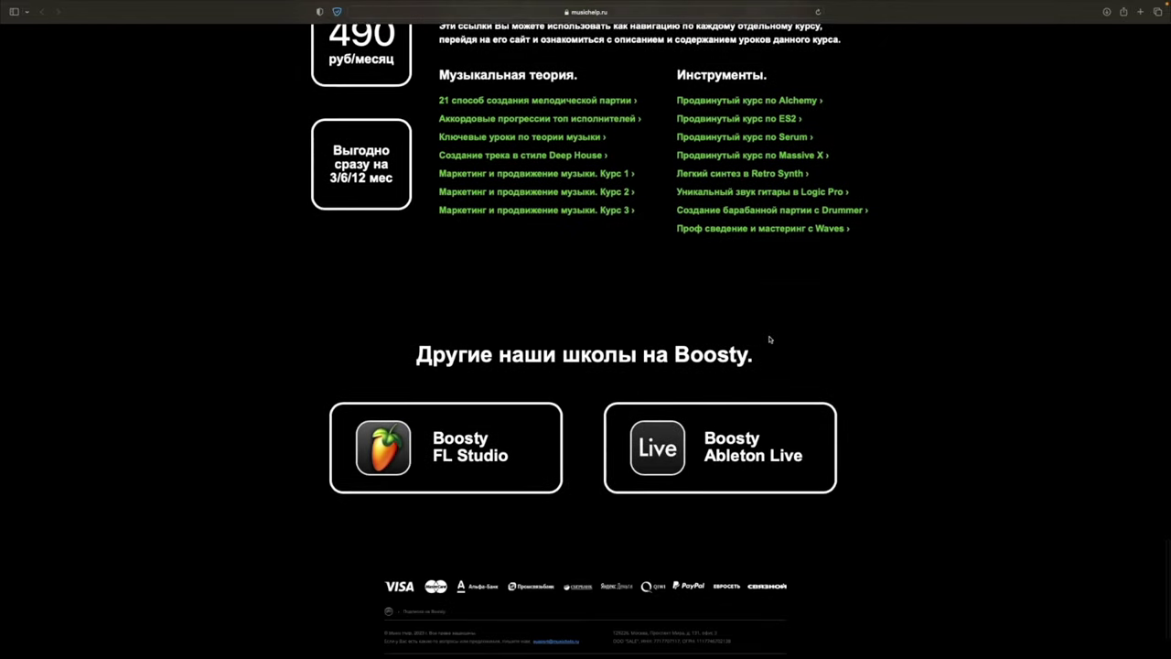
scroll(769, 339, "up", 20)
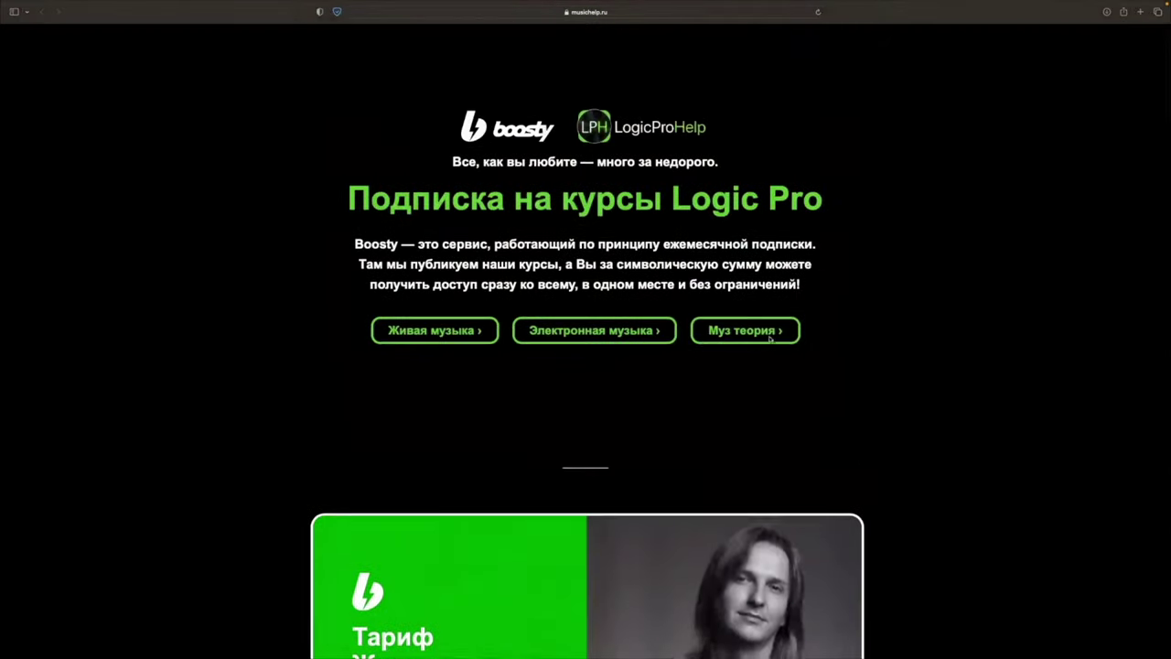
scroll(768, 340, "down", 4)
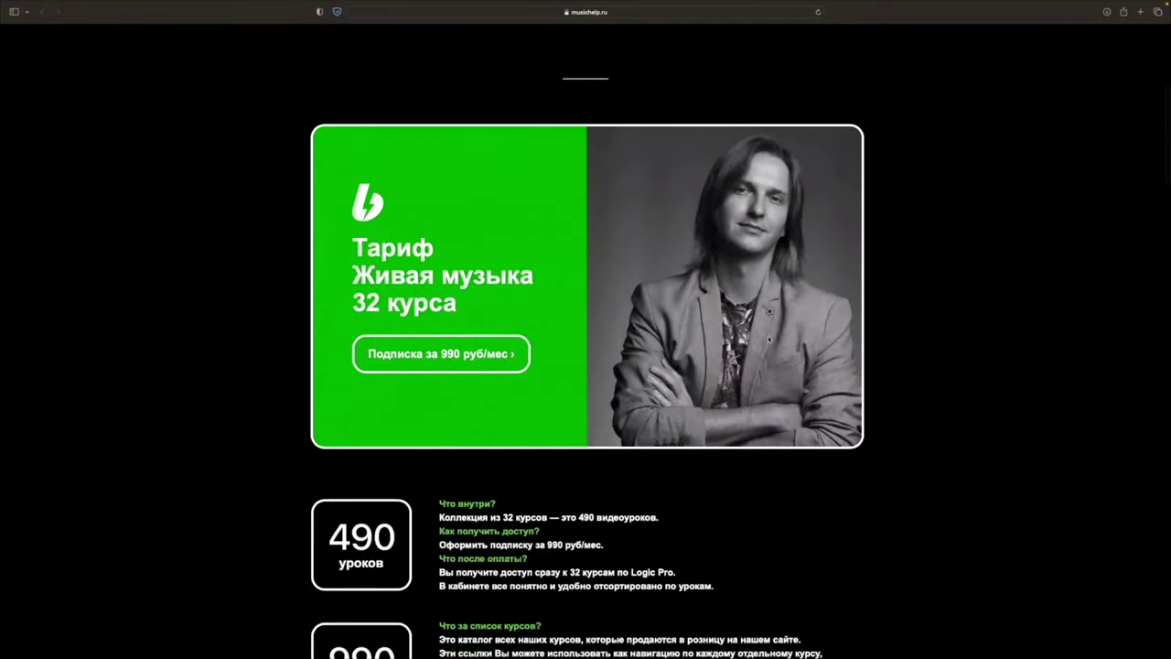
scroll(768, 339, "up", 4)
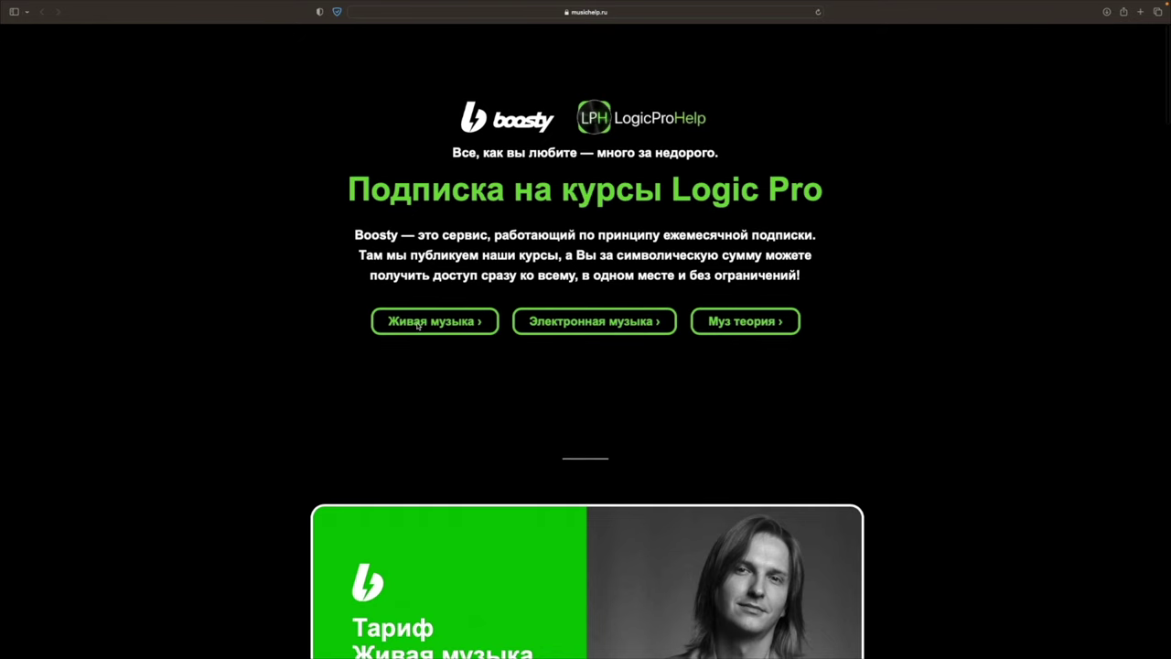
Go to the live-music plan and open its 990 rubles per month subscription page on Boosty
left_click(418, 325)
scroll(456, 431, "down", 2)
left_click(456, 432)
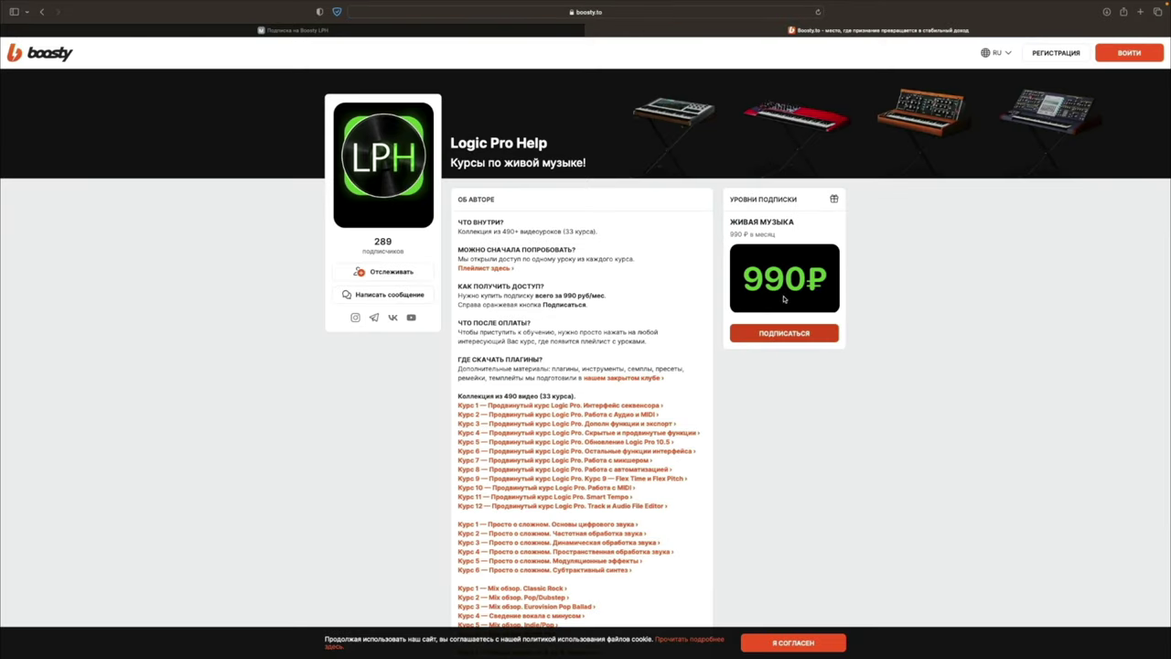
Subscribe to the live-music level, signing in through VK and choosing the 1-month period for the purchase
left_click(748, 336)
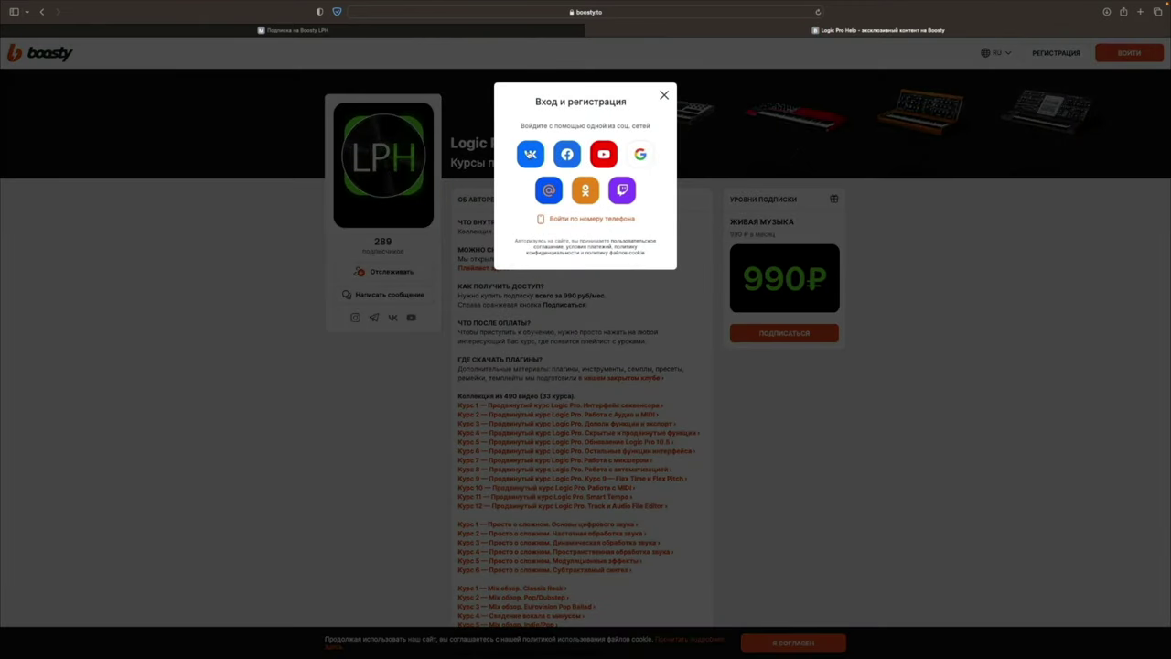
left_click(531, 156)
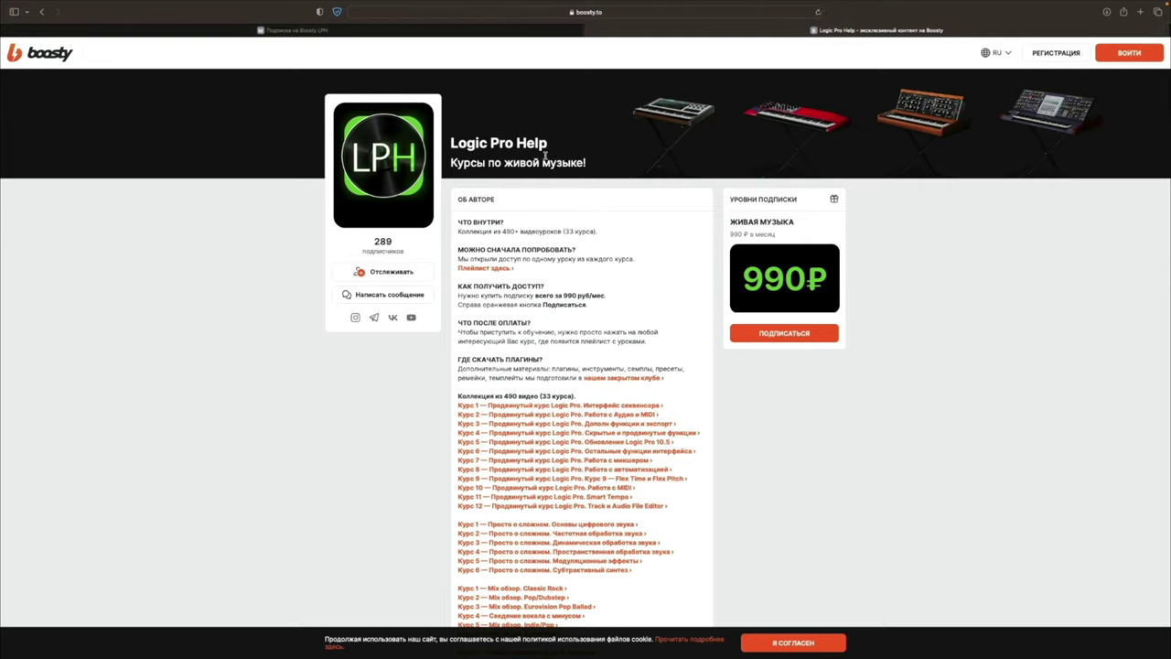
left_click(657, 191)
left_click(685, 193)
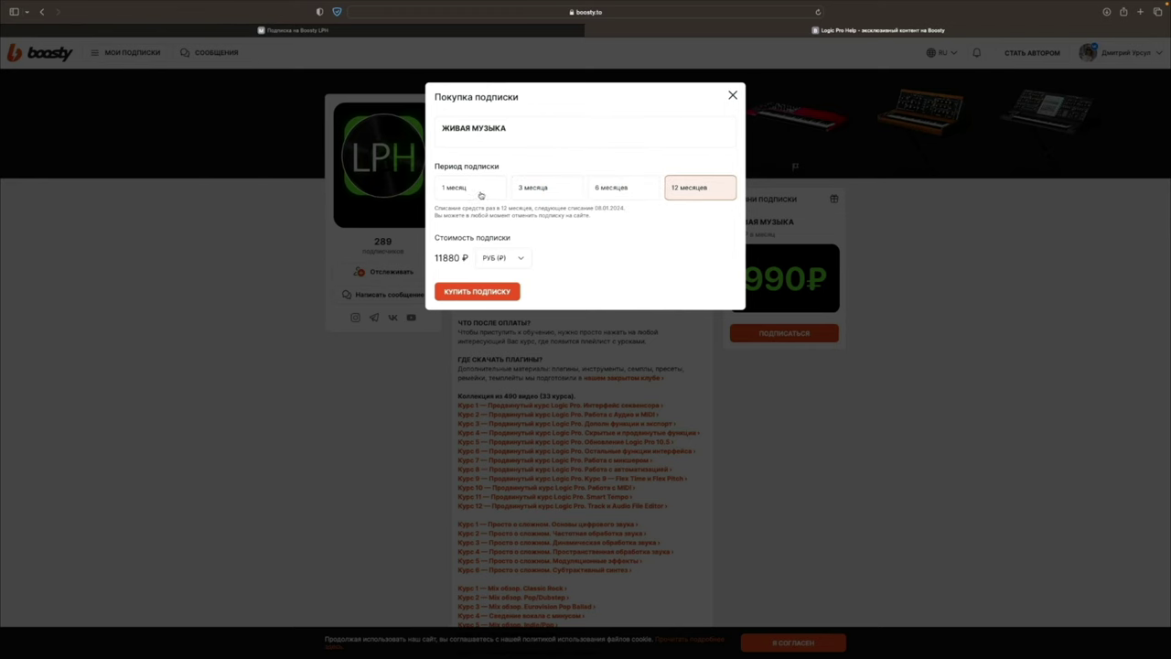
left_click(469, 193)
left_click(477, 291)
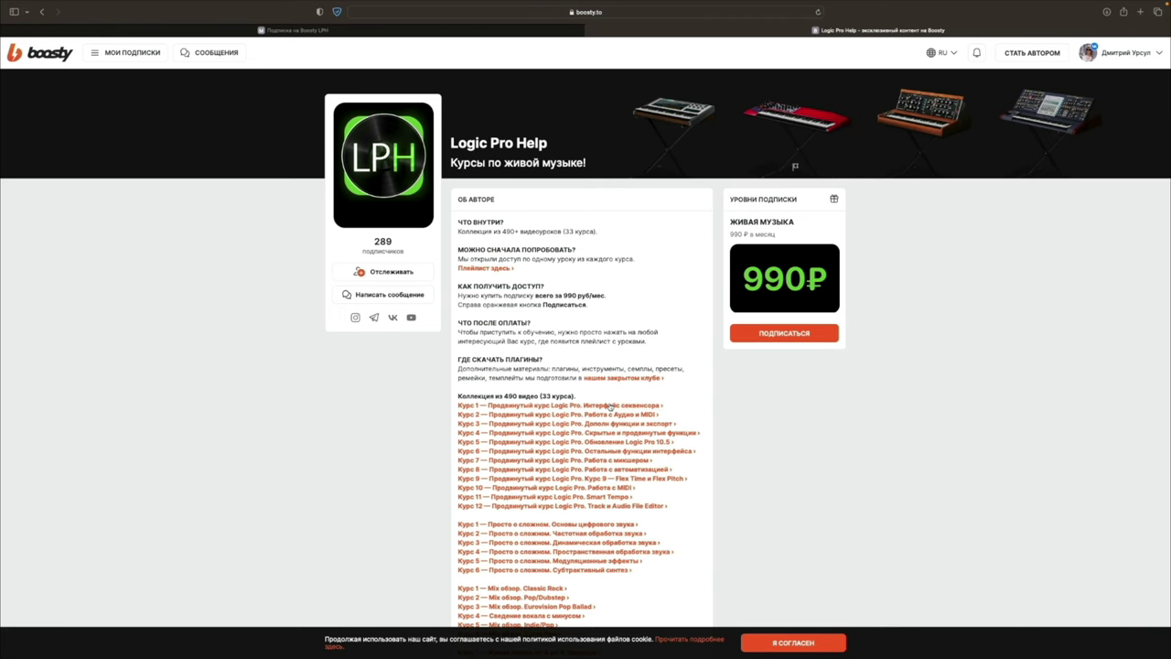
Look through the course collection on the Boosty page and return to the musichelp.ru subscription overview
scroll(609, 407, "down", 1)
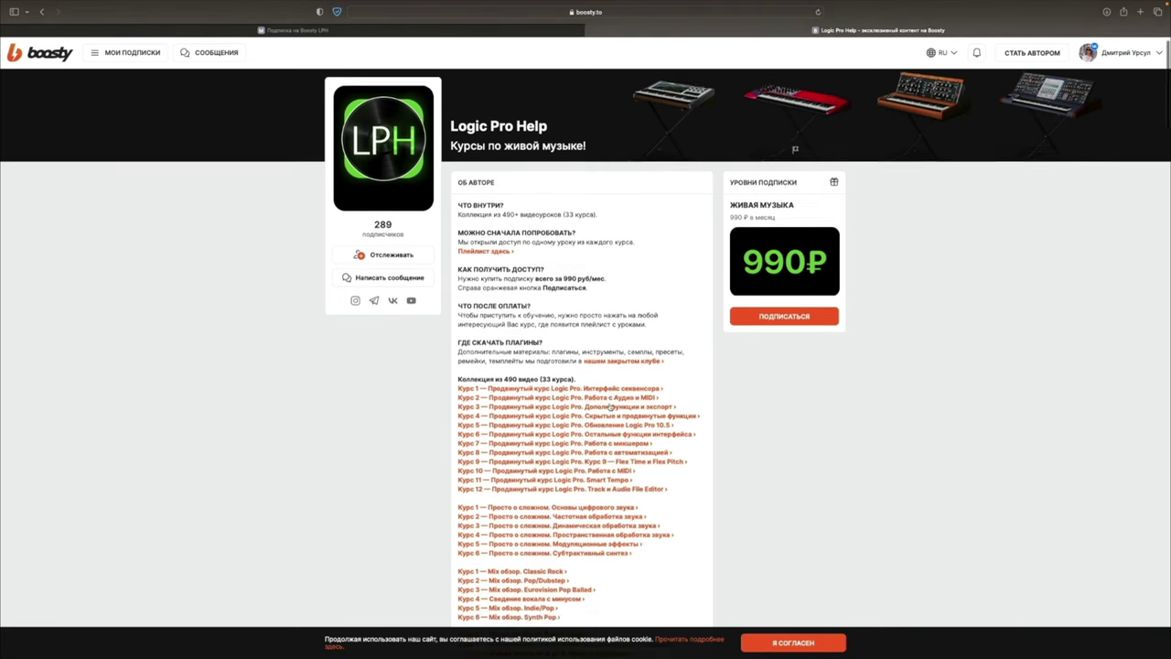
scroll(609, 407, "down", 1)
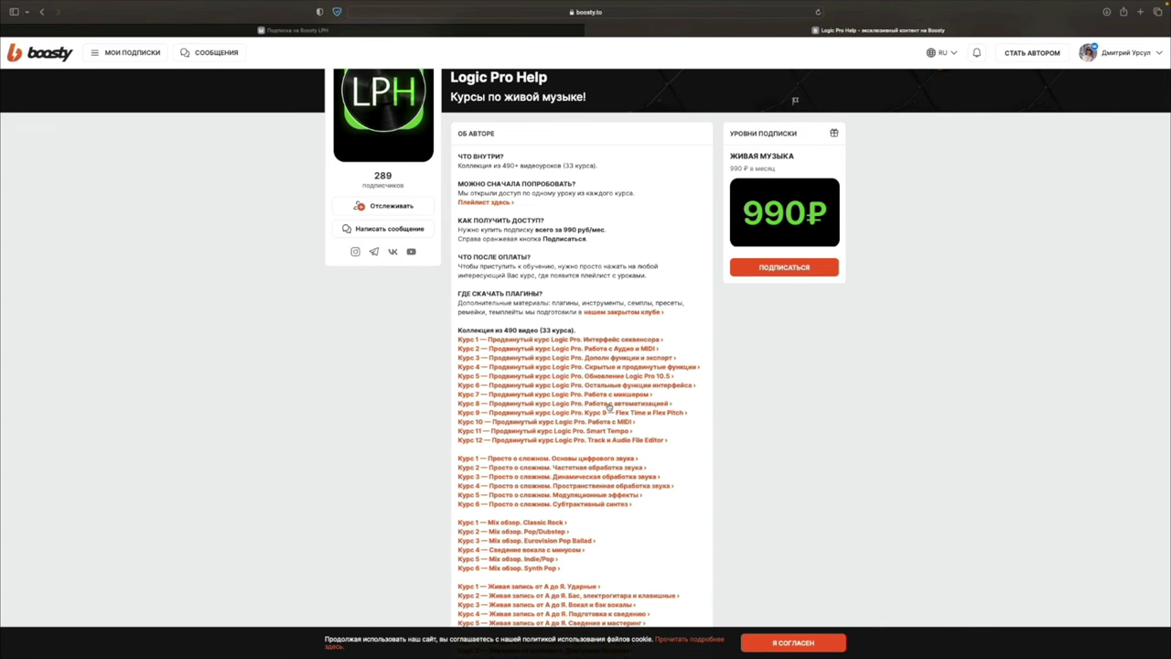
scroll(531, 492, "down", 1)
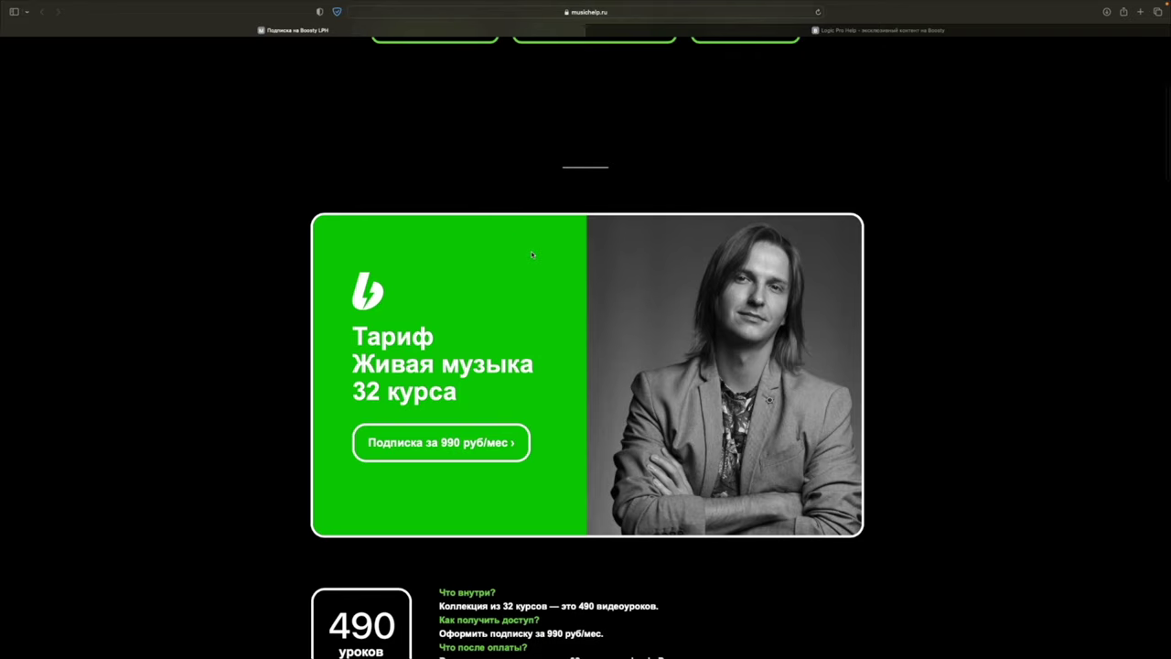
scroll(531, 251, "up", 5)
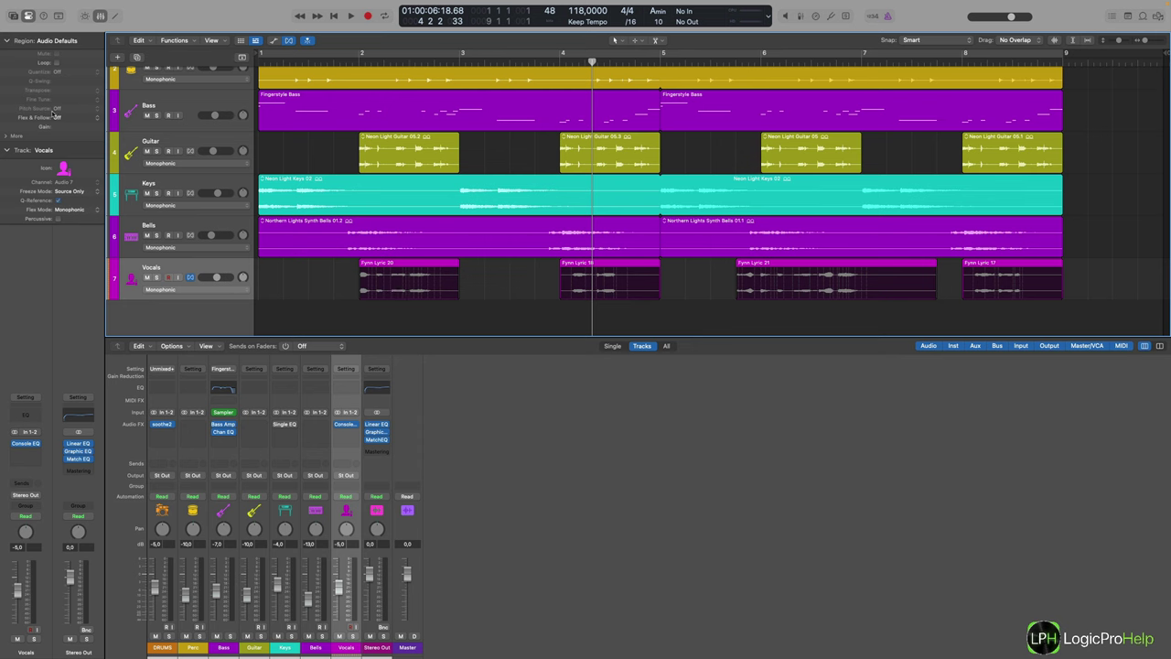
Switch to Logic Pro and set the Vocals track's flex mode to Flex Pitch
left_click(389, 275)
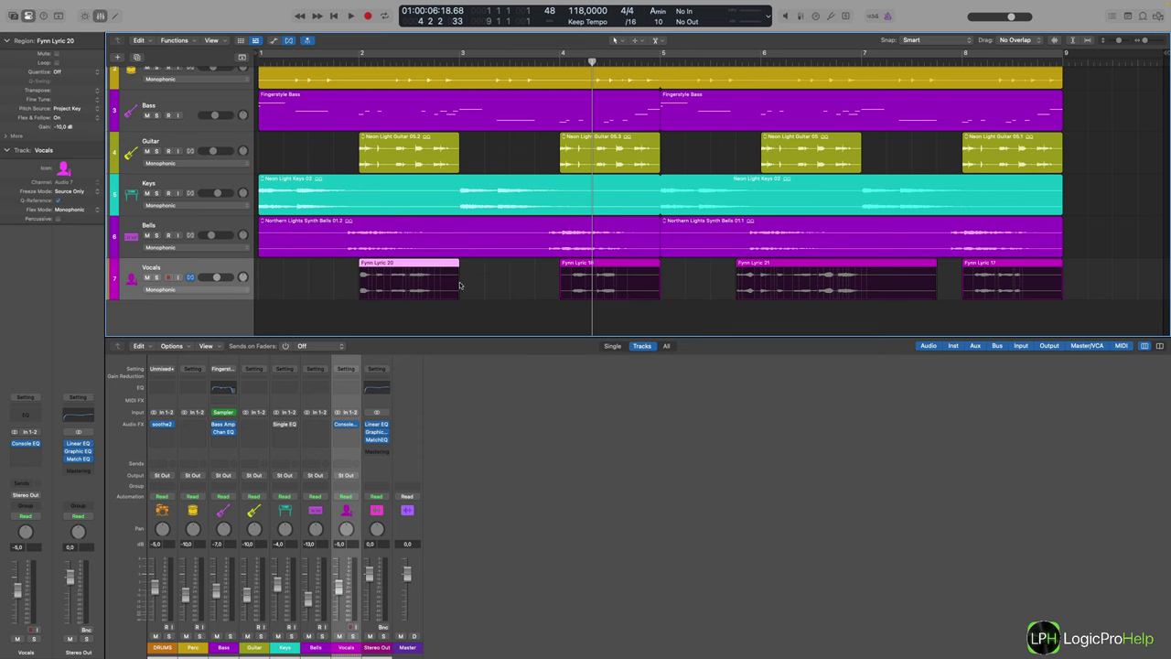
left_click(496, 283)
left_click(210, 265)
left_click(179, 289)
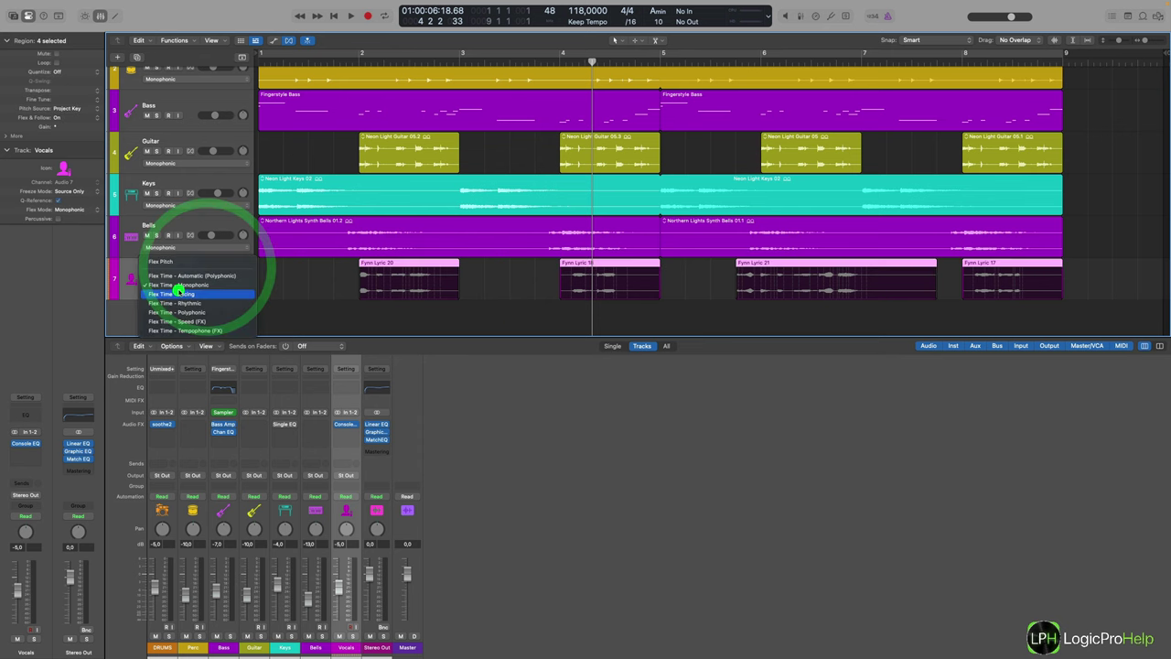
left_click(170, 262)
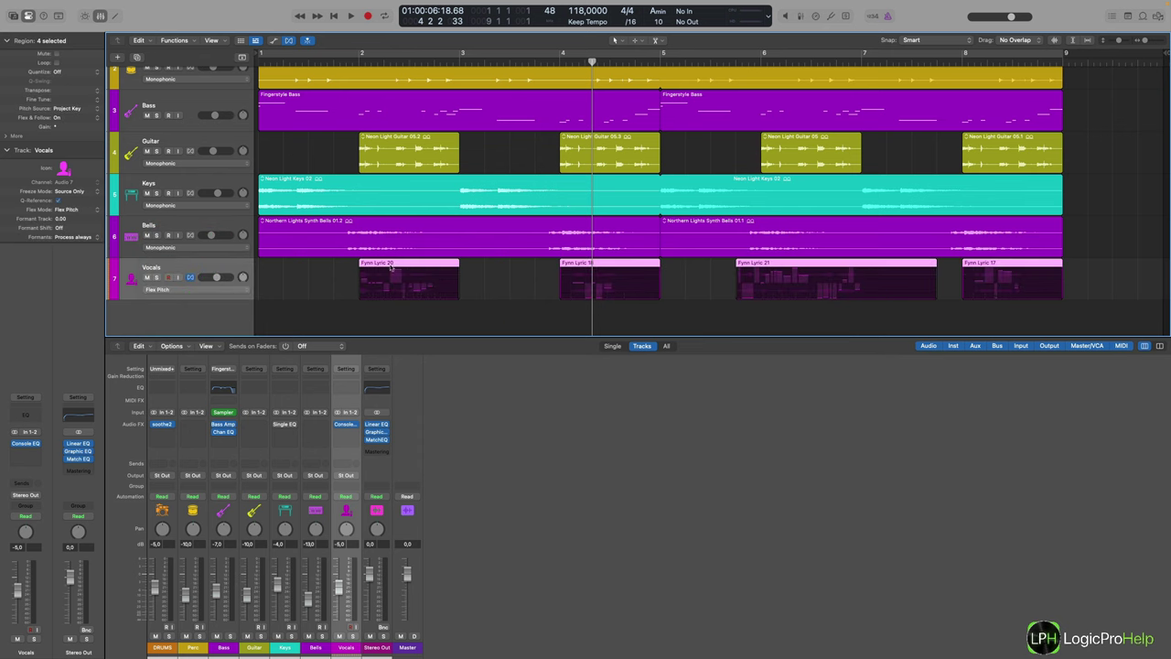
Select only the Vocals region at bar 2 to examine its Flex & Follow parameter, and clear the selection
left_click(350, 265)
left_click(379, 264)
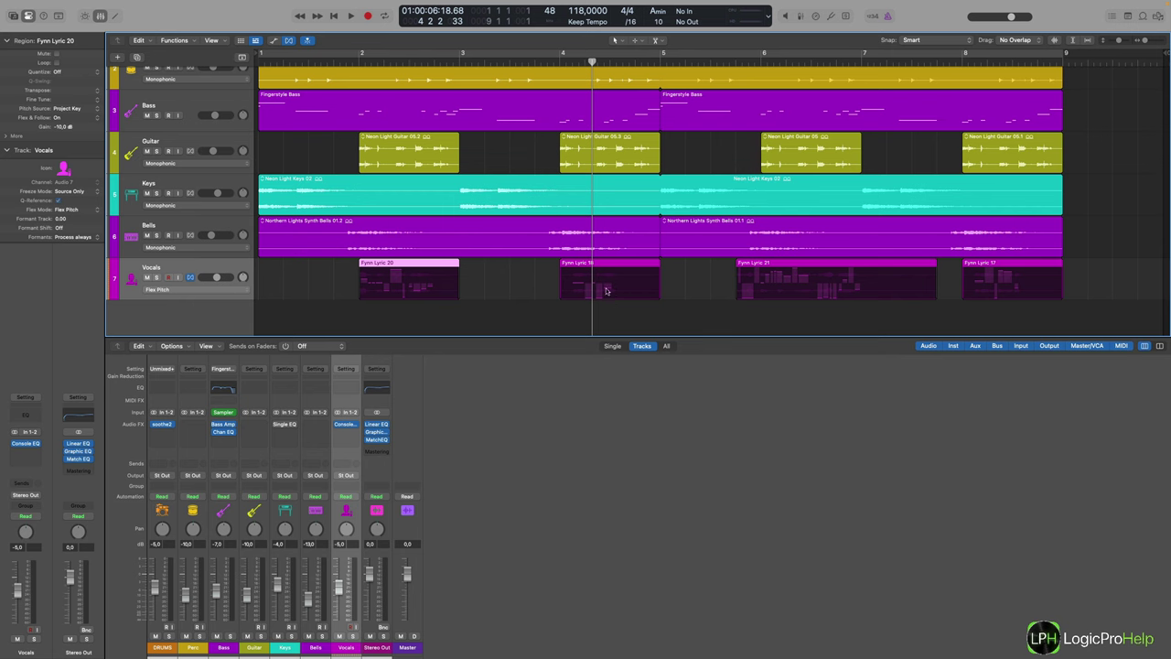
left_click(506, 280)
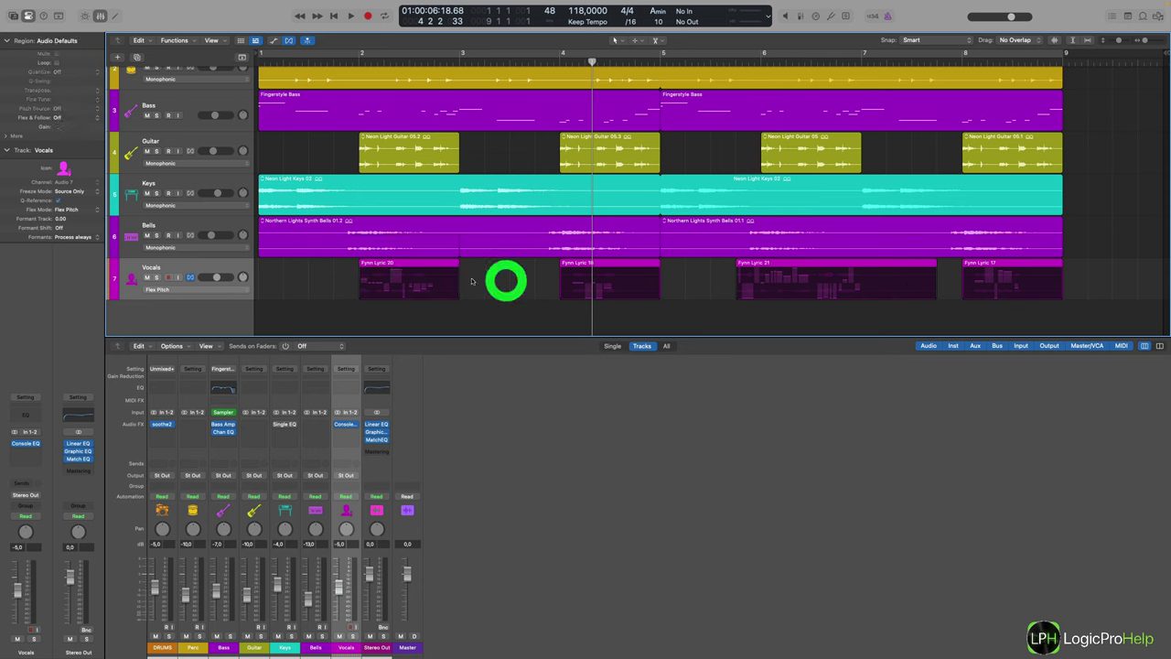
Select all regions on the Vocals track and set their Flex & Follow parameter to Off
left_click(186, 267)
left_click(212, 267)
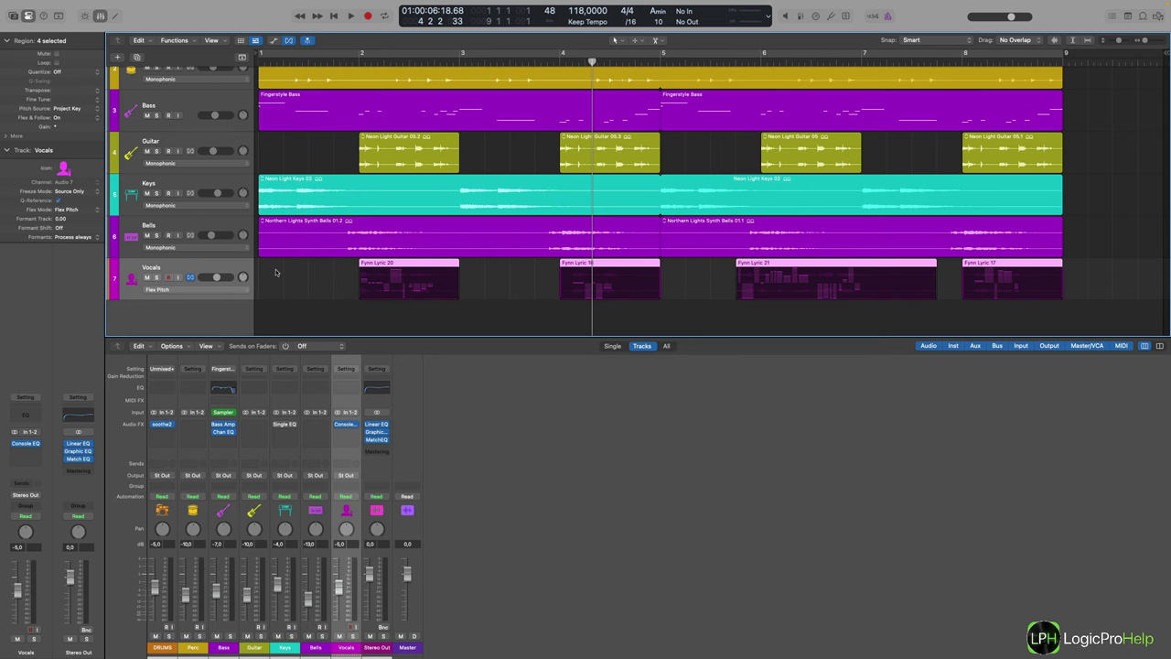
scroll(411, 284, "up", 1)
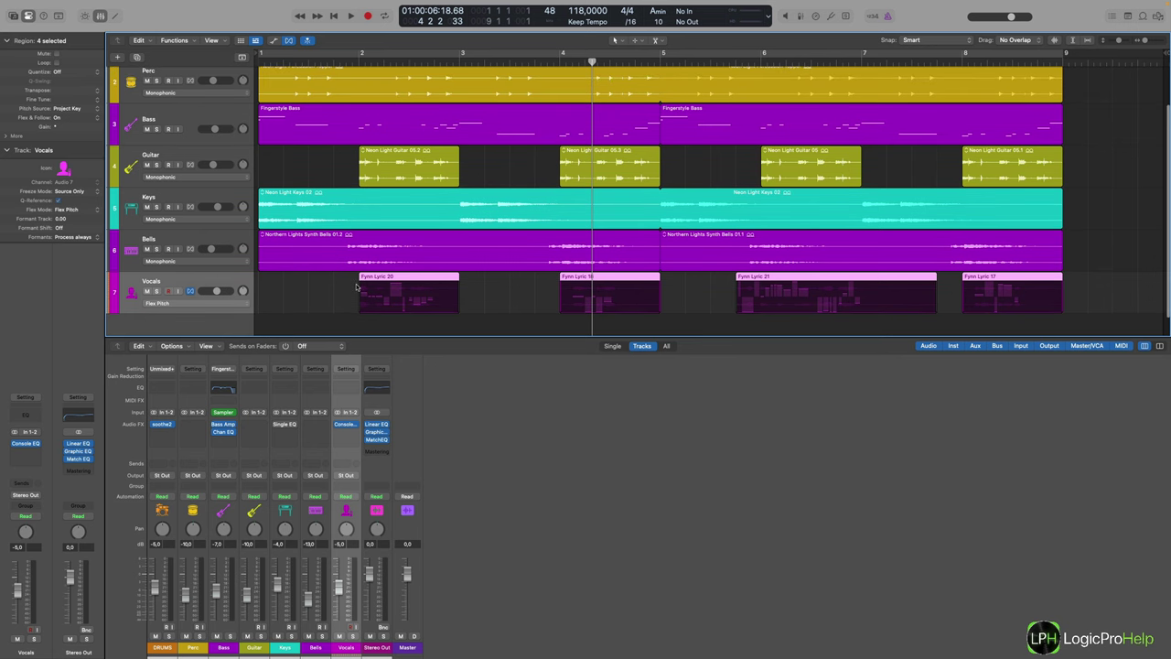
scroll(357, 287, "down", 2)
left_click(58, 71)
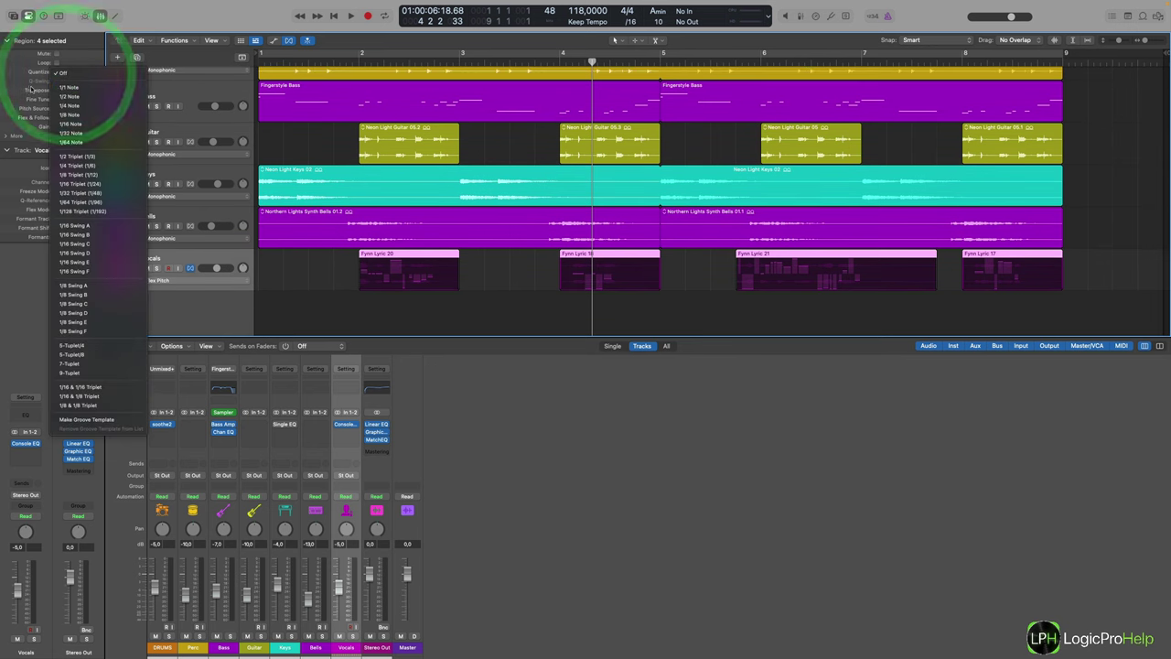
left_click(33, 95)
left_click(69, 117)
left_click(27, 118)
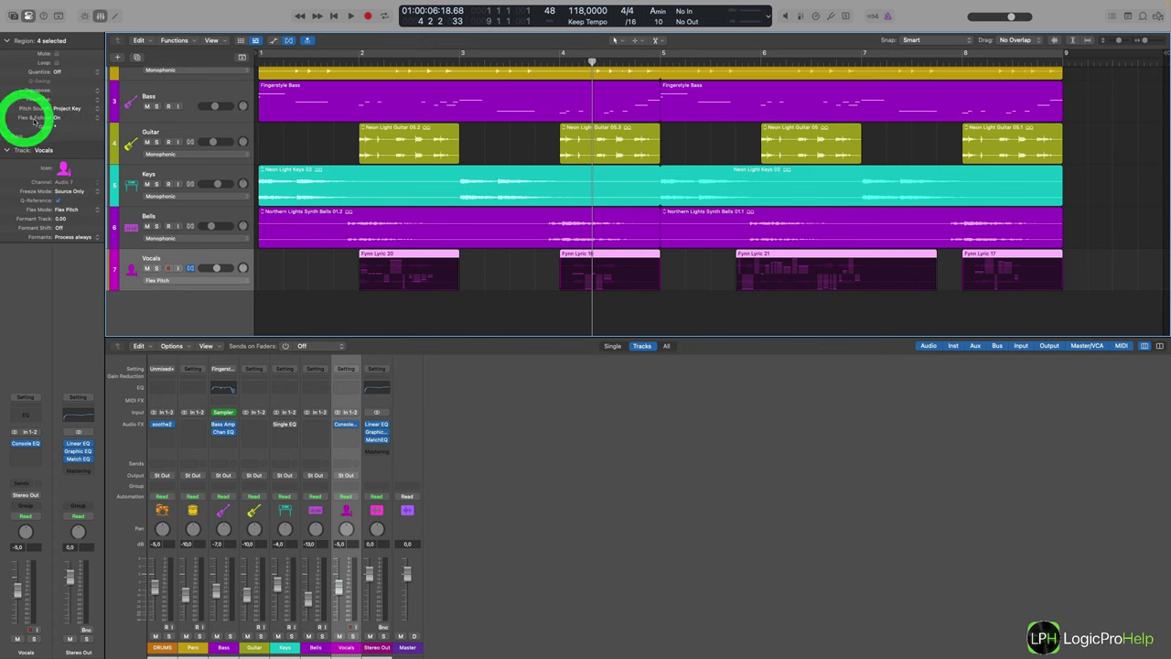
left_click(60, 117)
left_click(71, 110)
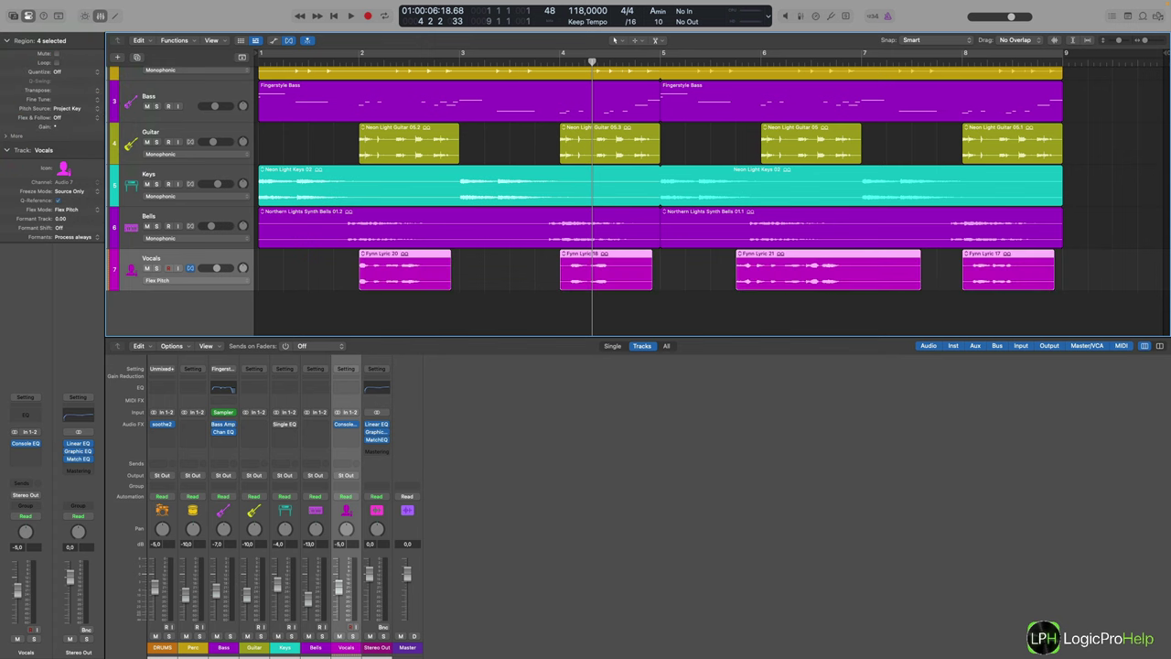
Split the Vocals region at bar 2 near its middle by marking its second half with a marquee selection
left_click_drag(296, 271, 921, 272)
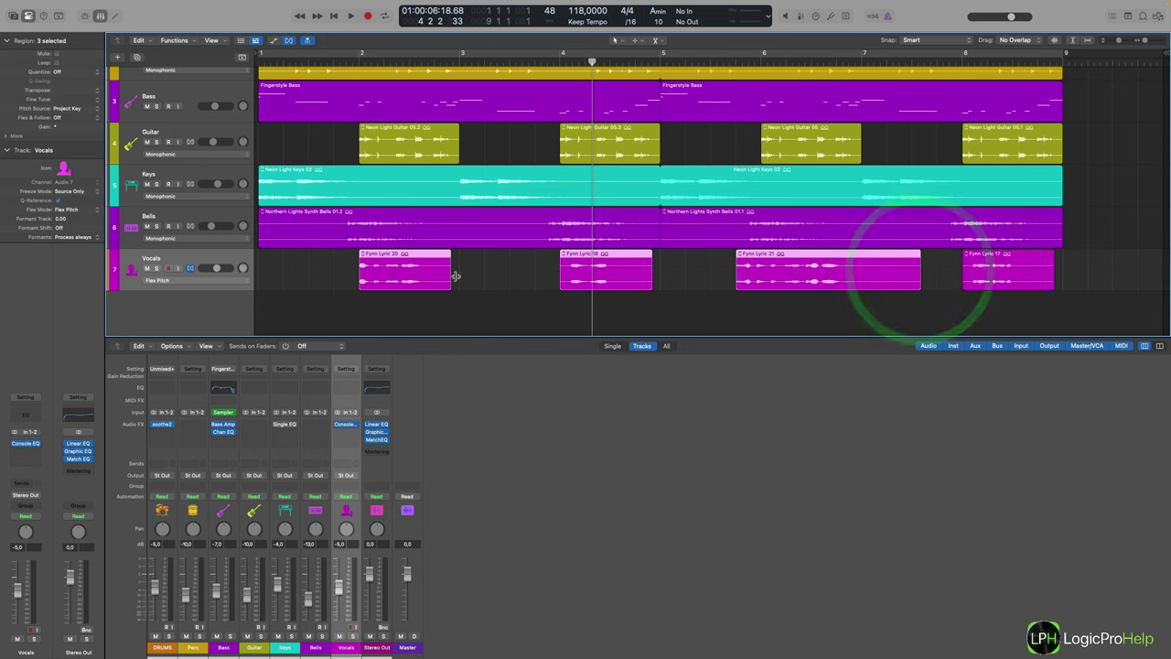
left_click(346, 276)
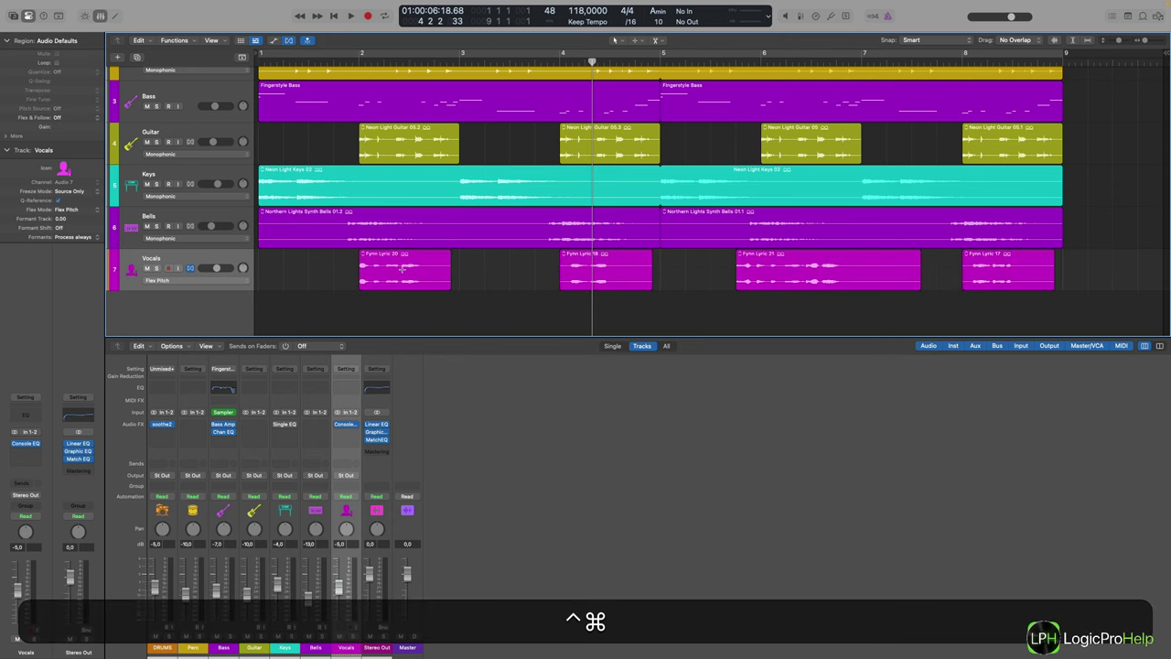
left_click_drag(399, 269, 475, 272)
left_click(434, 273)
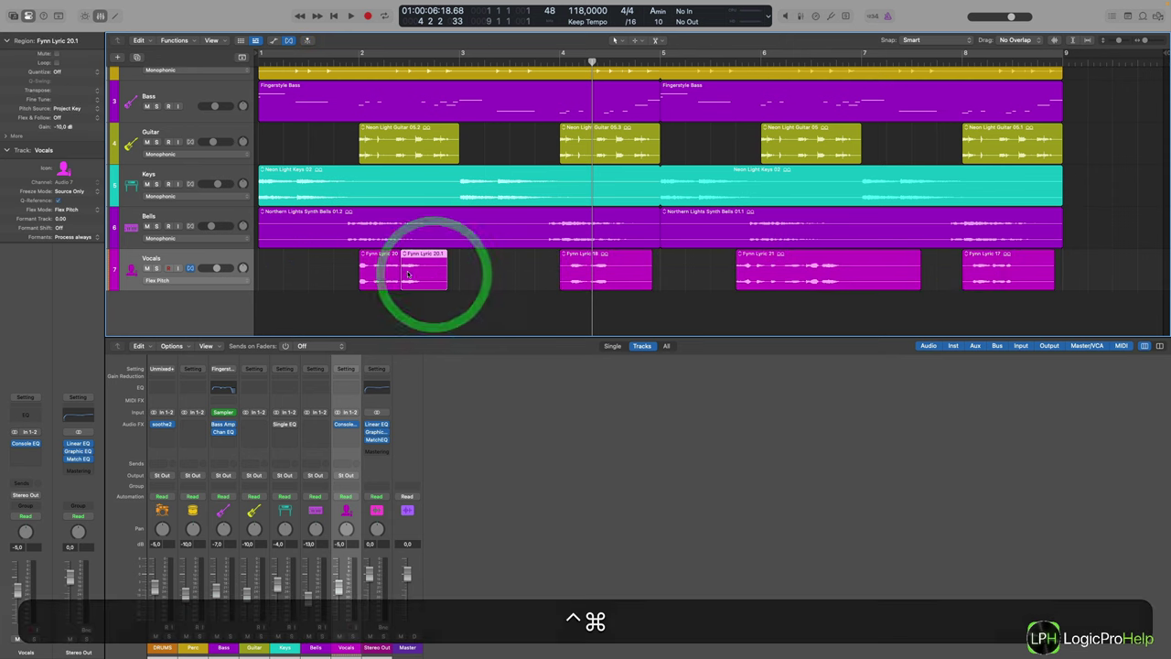
Set Flex & Follow to On for only the second half of the split Vocals region
left_click(412, 271)
left_click(65, 118)
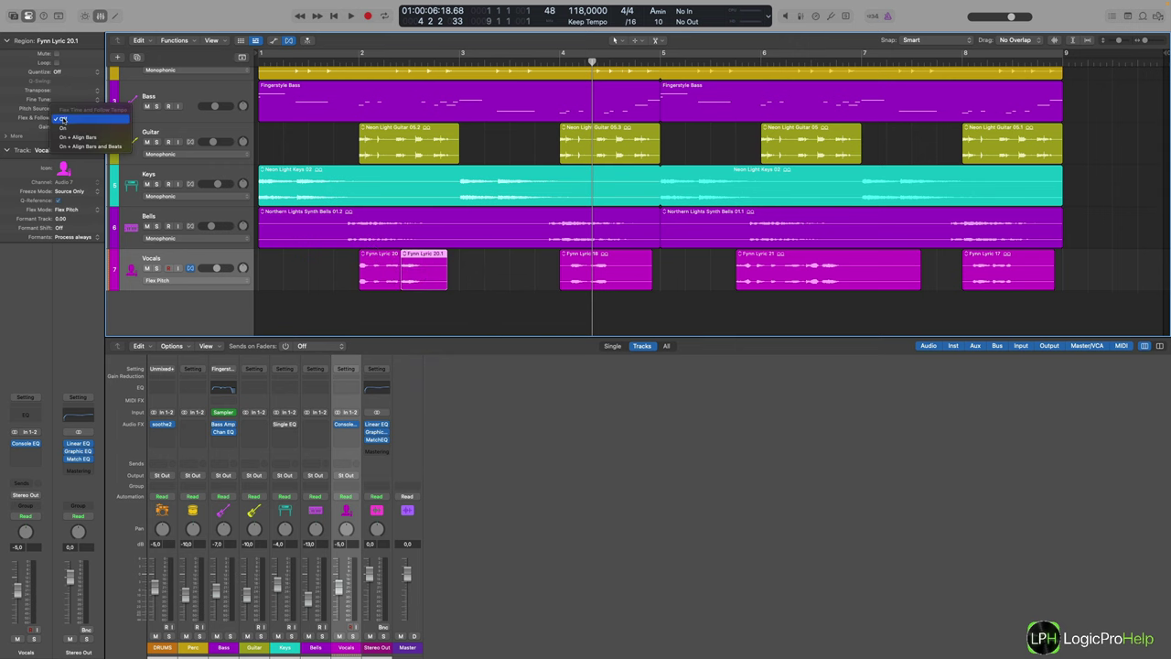
left_click(64, 128)
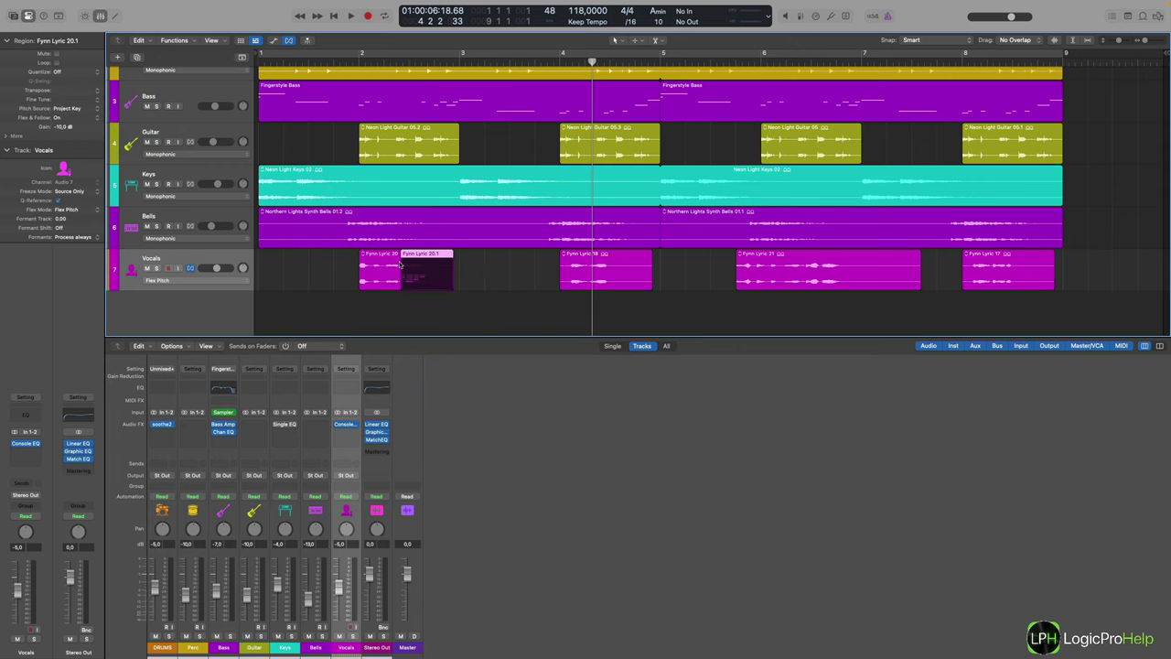
Open the flexed half of the Vocals region in the audio track editor to view its Flex Pitch notes, and close the editor
left_click(410, 256)
double_click(410, 256)
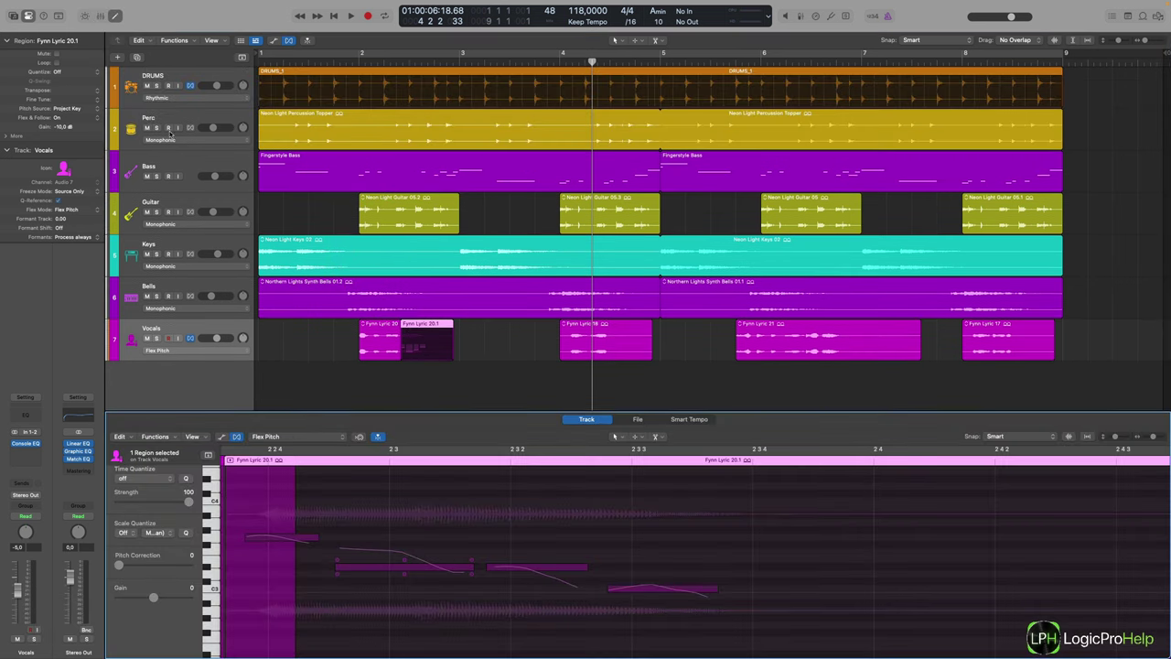
left_click(115, 16)
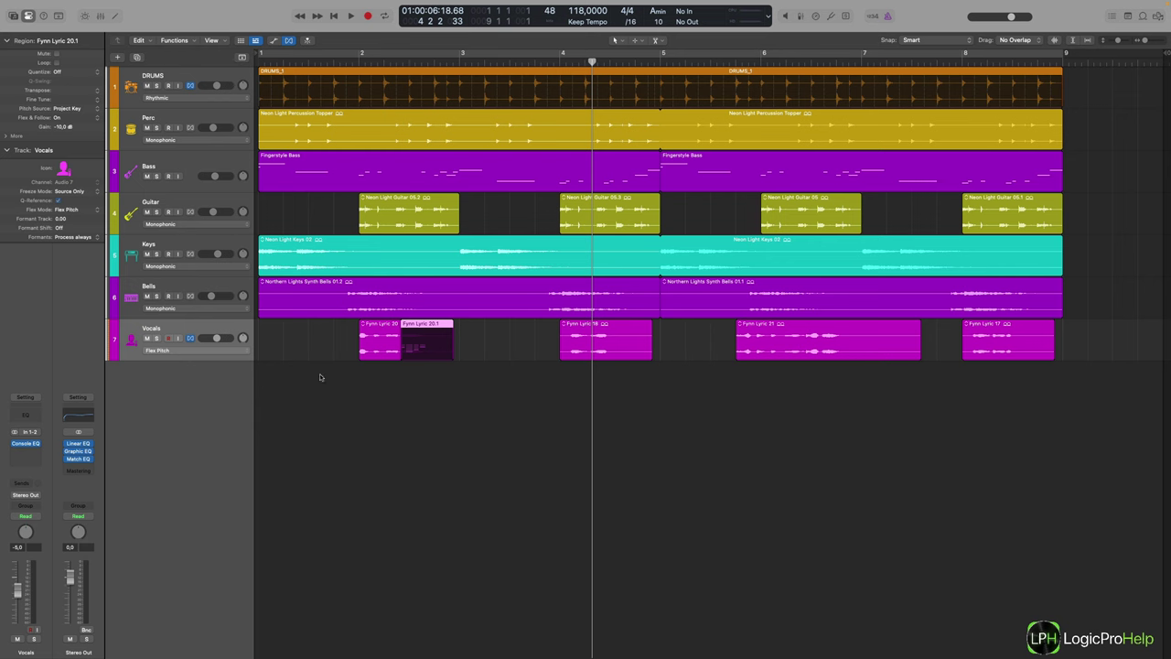
Compare the Flex & Follow parameter across all Vocals regions together, individual Vocals regions and the Keys region
left_click(208, 339)
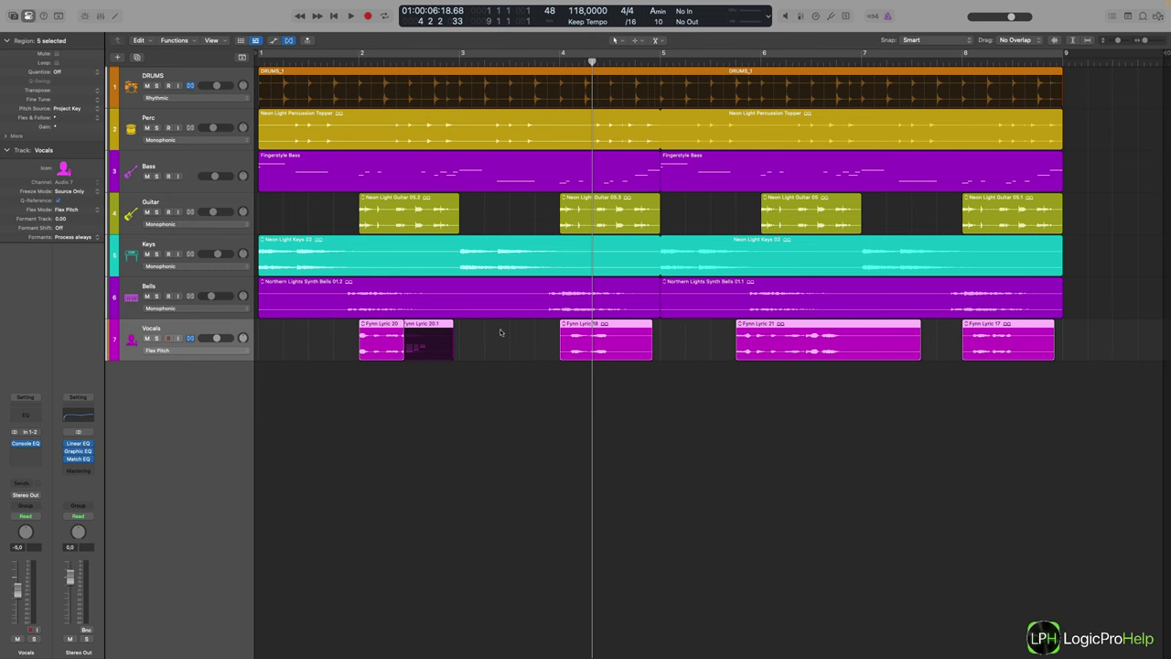
left_click(466, 329)
left_click(433, 325)
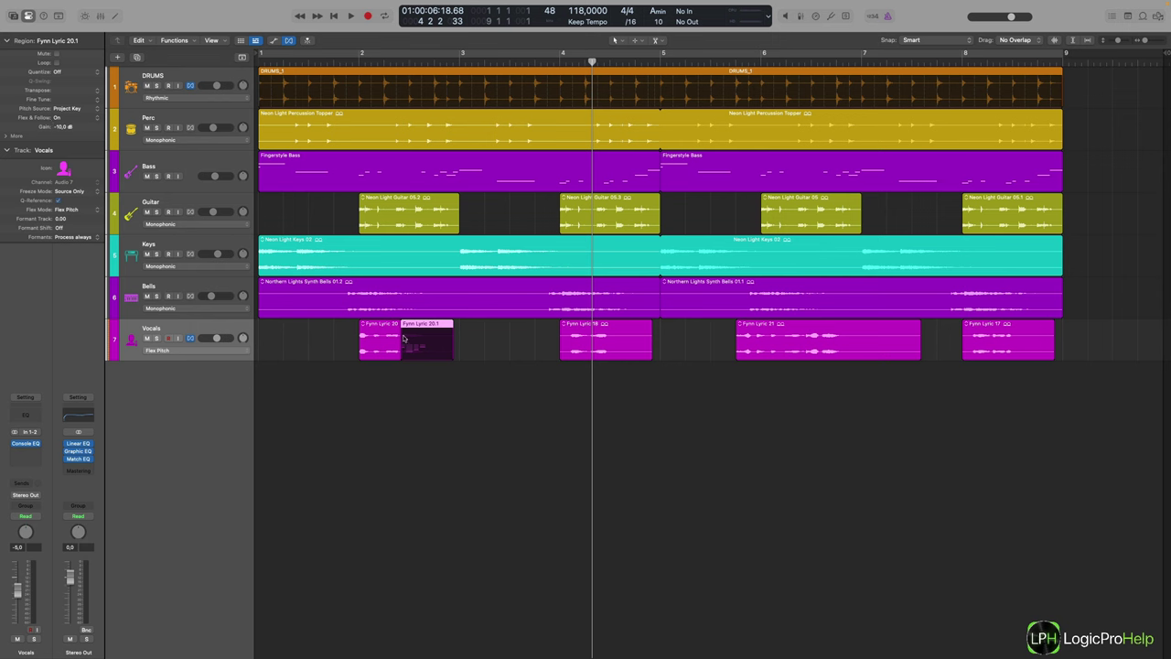
left_click(374, 334)
left_click(598, 335)
left_click(808, 339)
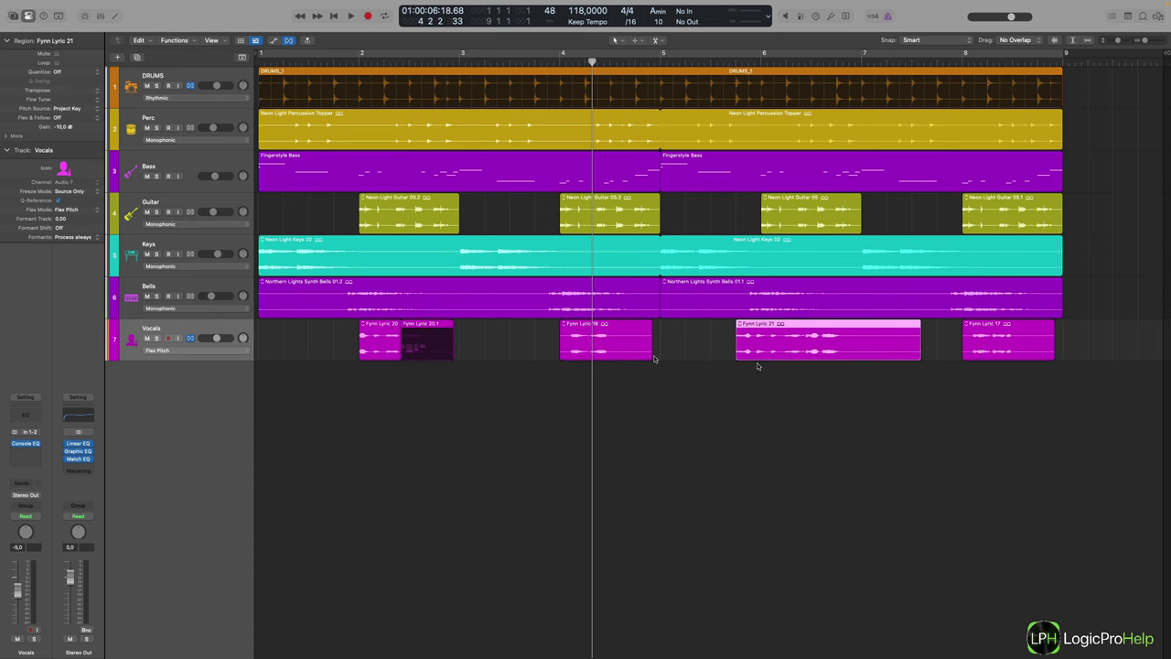
left_click(392, 251)
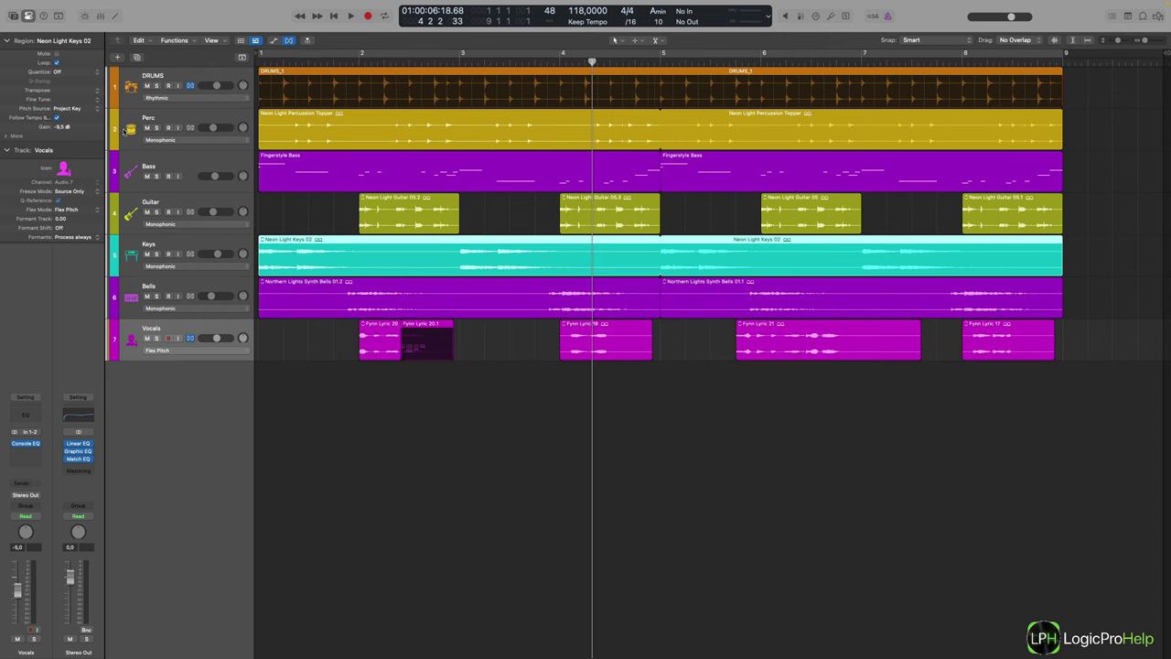
Inspect the Perc region's parameters and review the Flex & Follow options for the DRUMS region
left_click(307, 134)
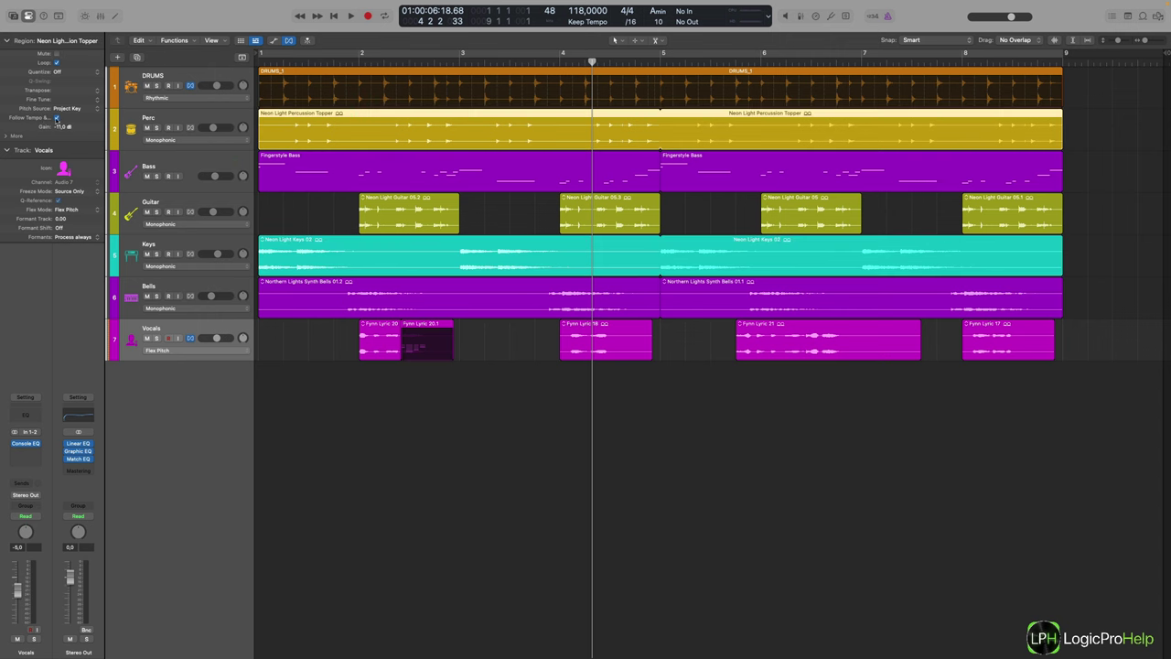
left_click(189, 157)
left_click(188, 83)
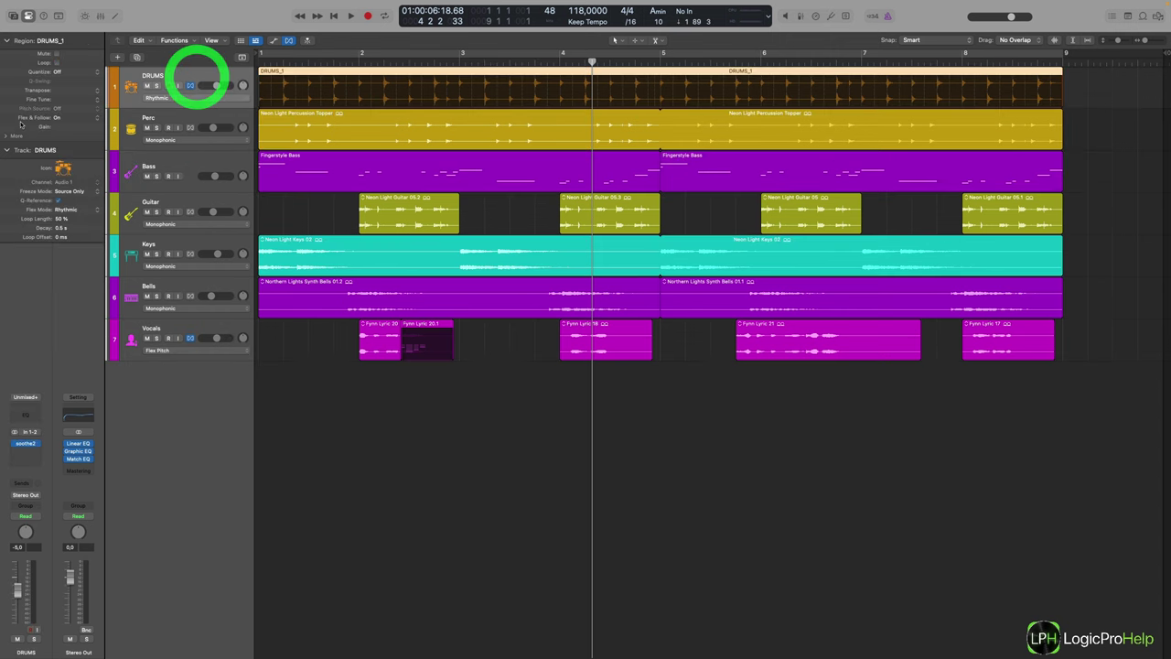
left_click(58, 118)
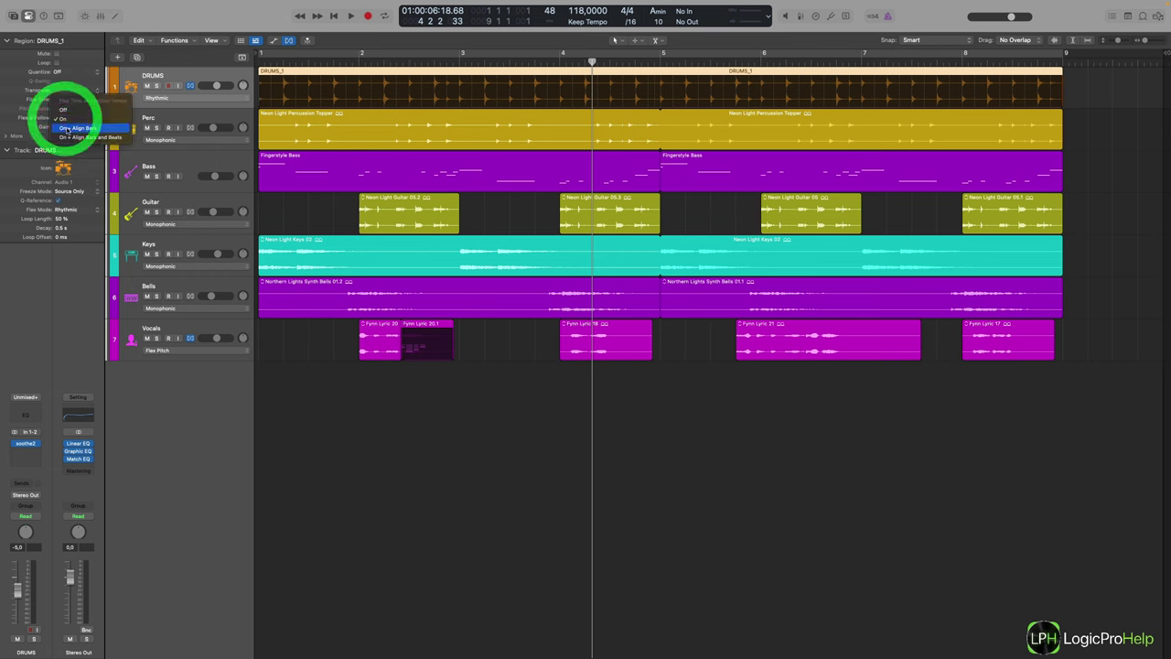
left_click(62, 119)
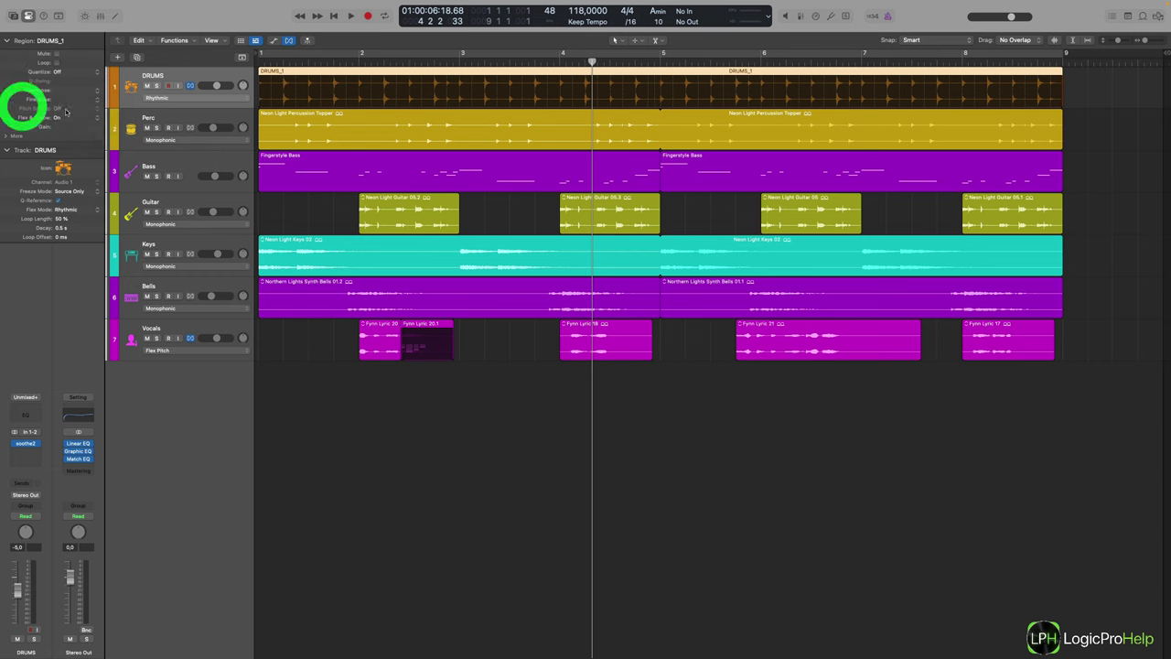
left_click(58, 118)
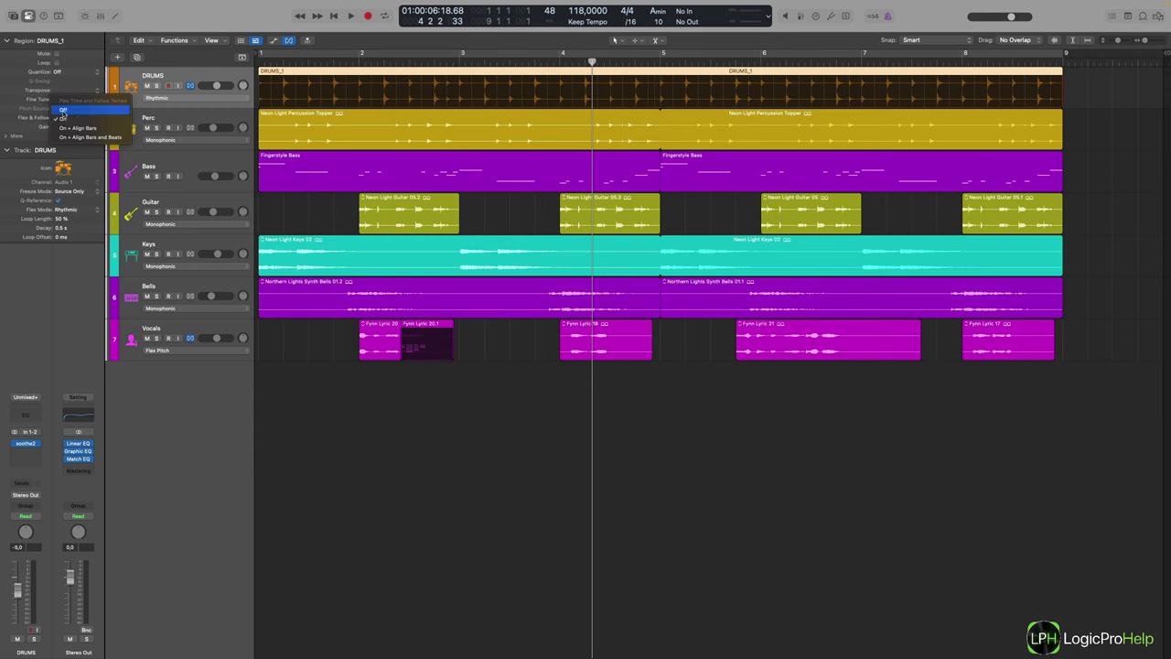
left_click(23, 112)
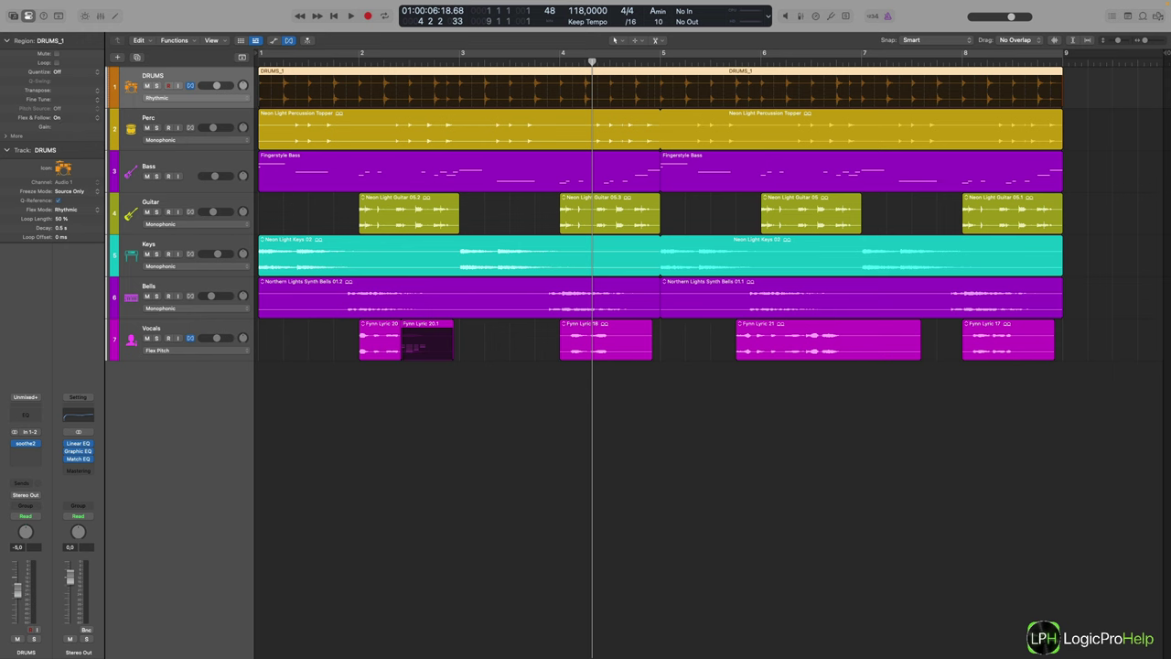
Open the project's Smart Tempo settings and move the settings window clear of the track headers
left_click(165, 14)
left_click(191, 85)
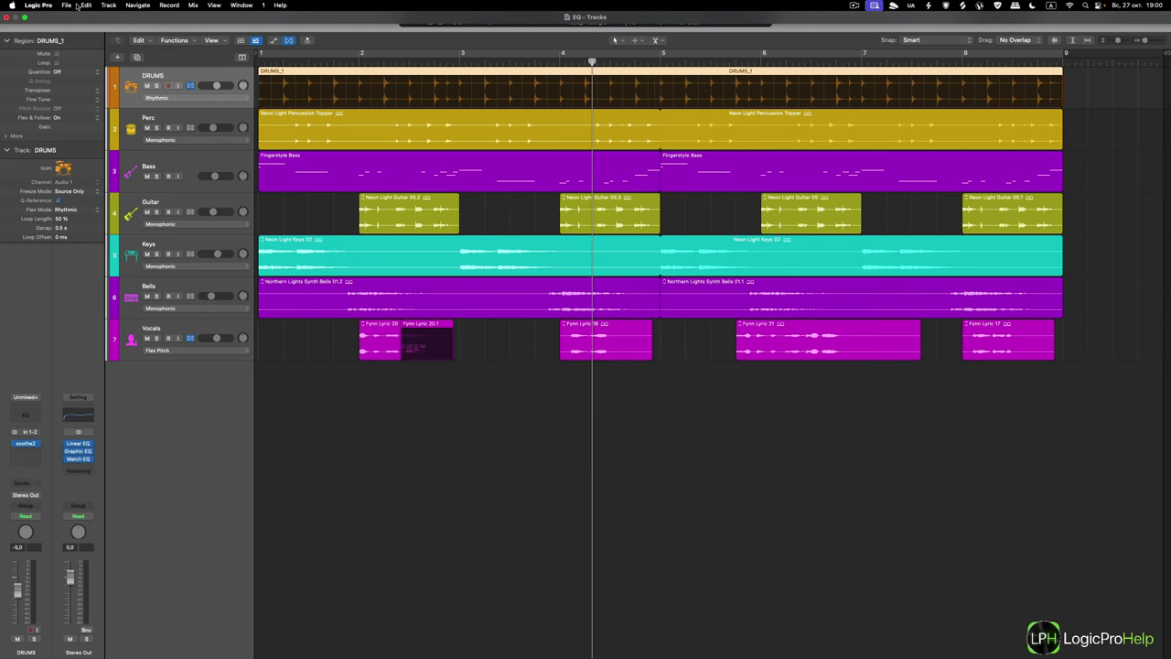
left_click(65, 4)
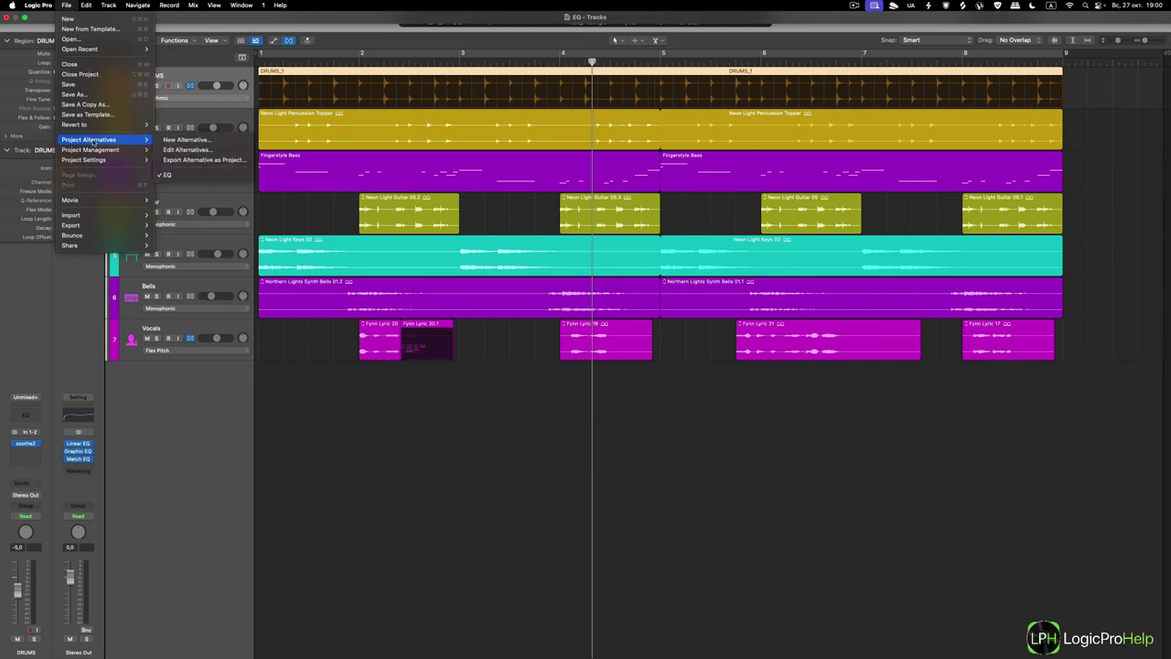
mouse_move(77, 144)
left_click(174, 191)
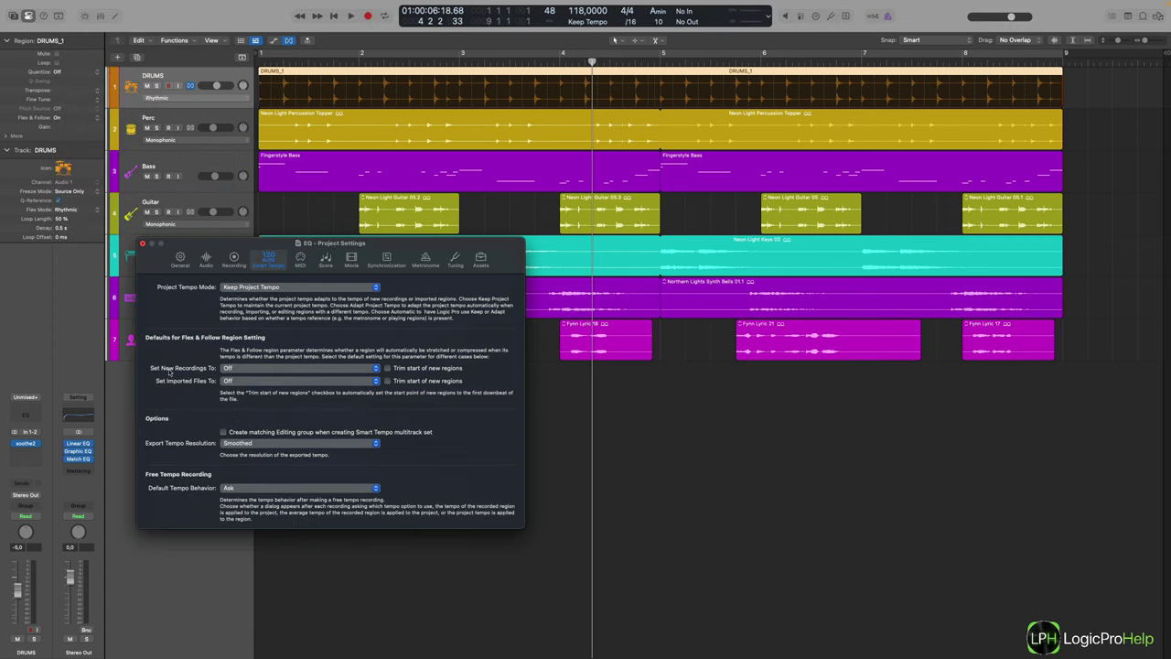
left_click_drag(341, 242, 469, 215)
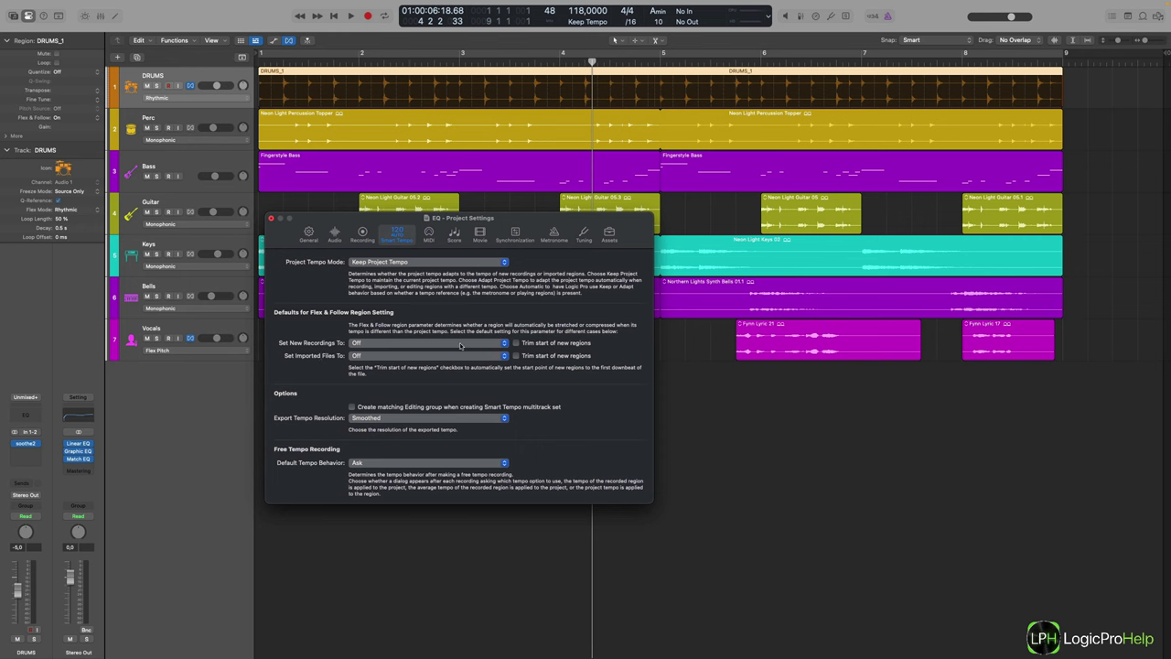
Compare the Flex & Follow default options for new recordings with the DRUMS region's own Flex & Follow options
left_click(382, 345)
left_click(293, 340)
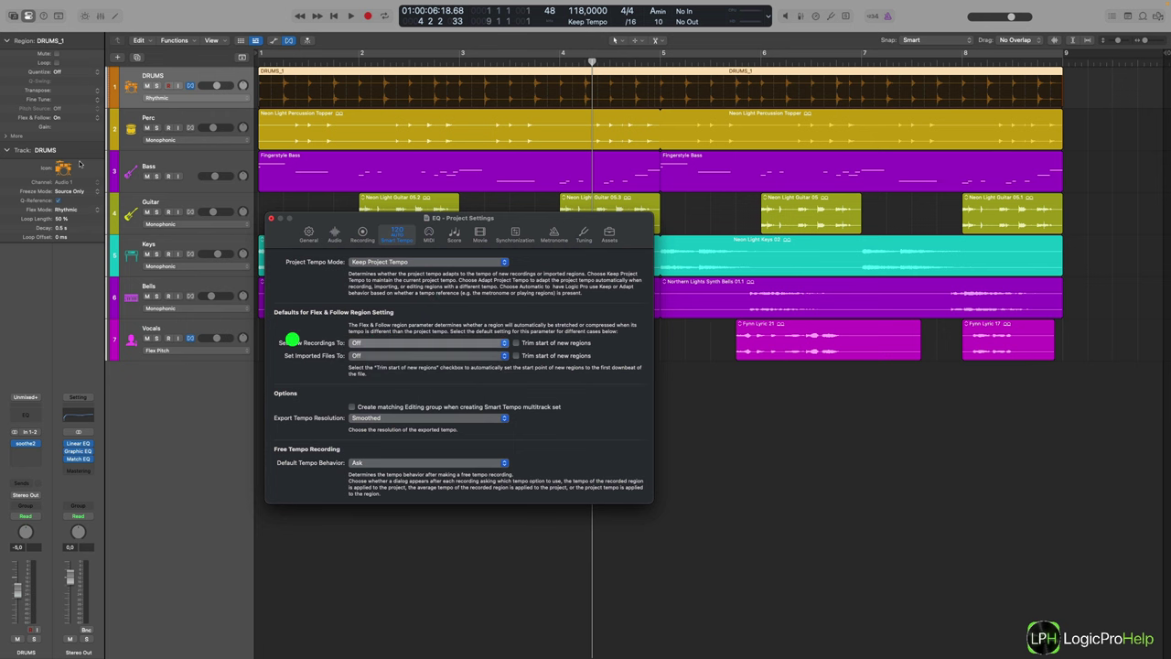
left_click(56, 117)
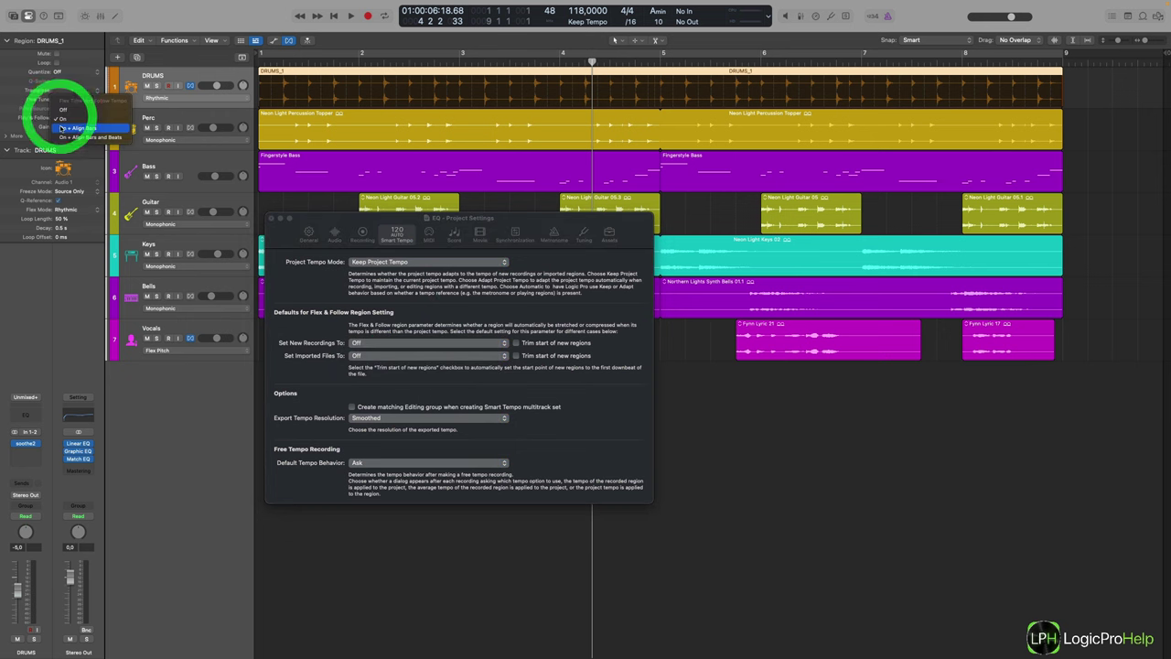
left_click(315, 357)
left_click(357, 343)
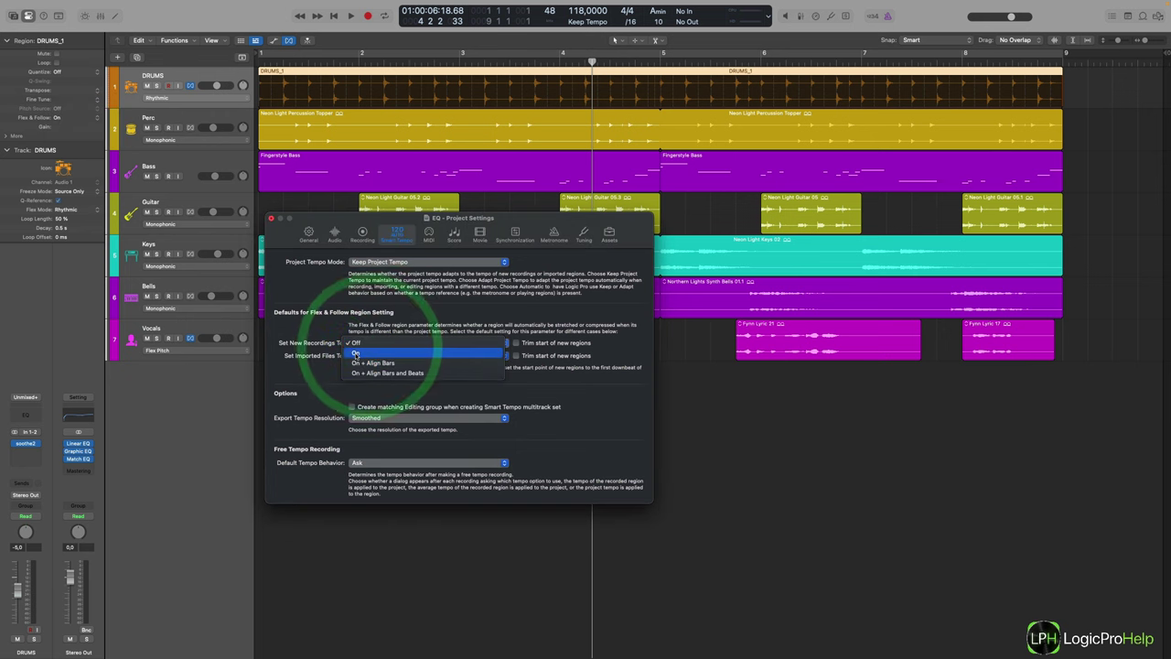
left_click(357, 343)
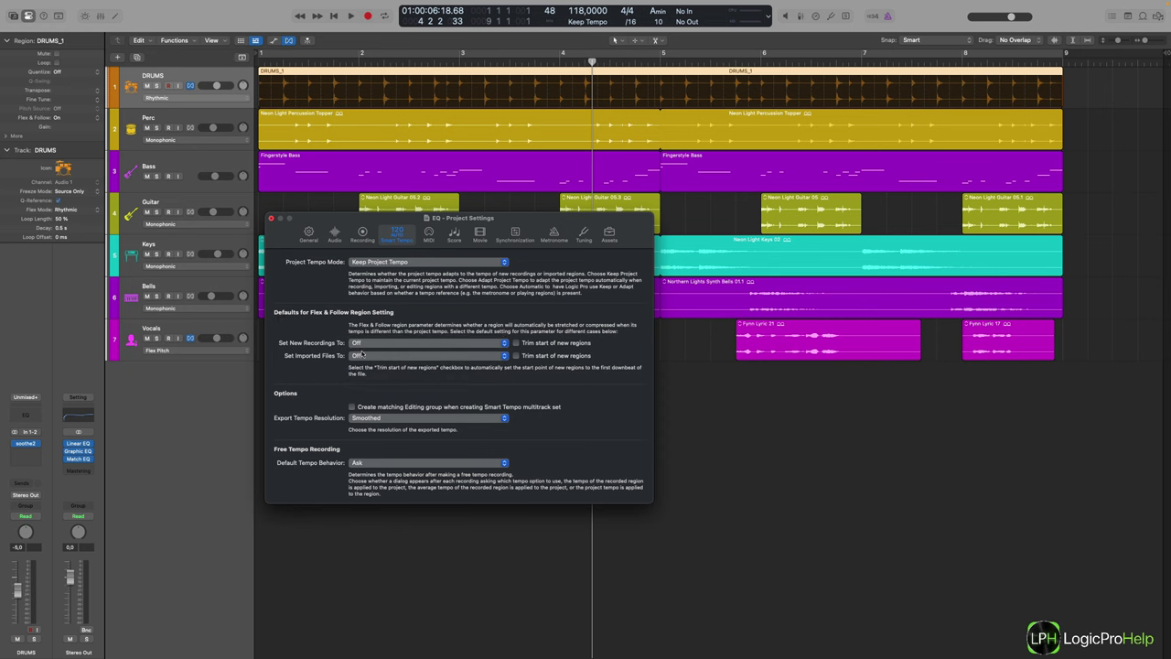
Review the Flex & Follow default choices for new recordings again and close the project settings
left_click(379, 344)
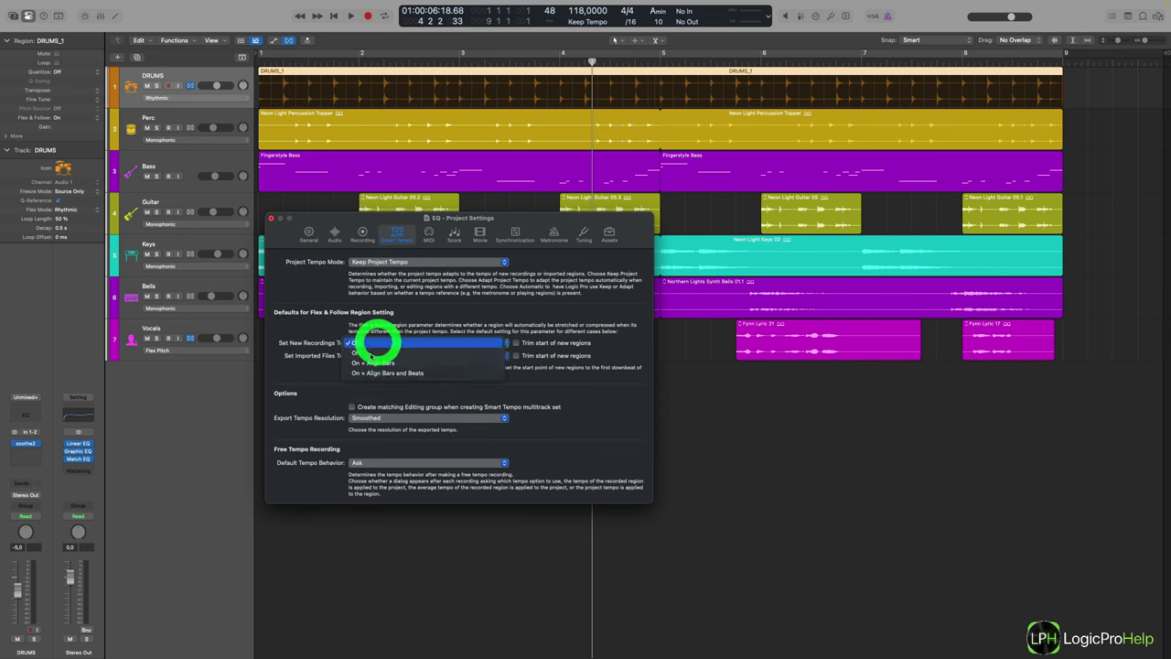
left_click(295, 366)
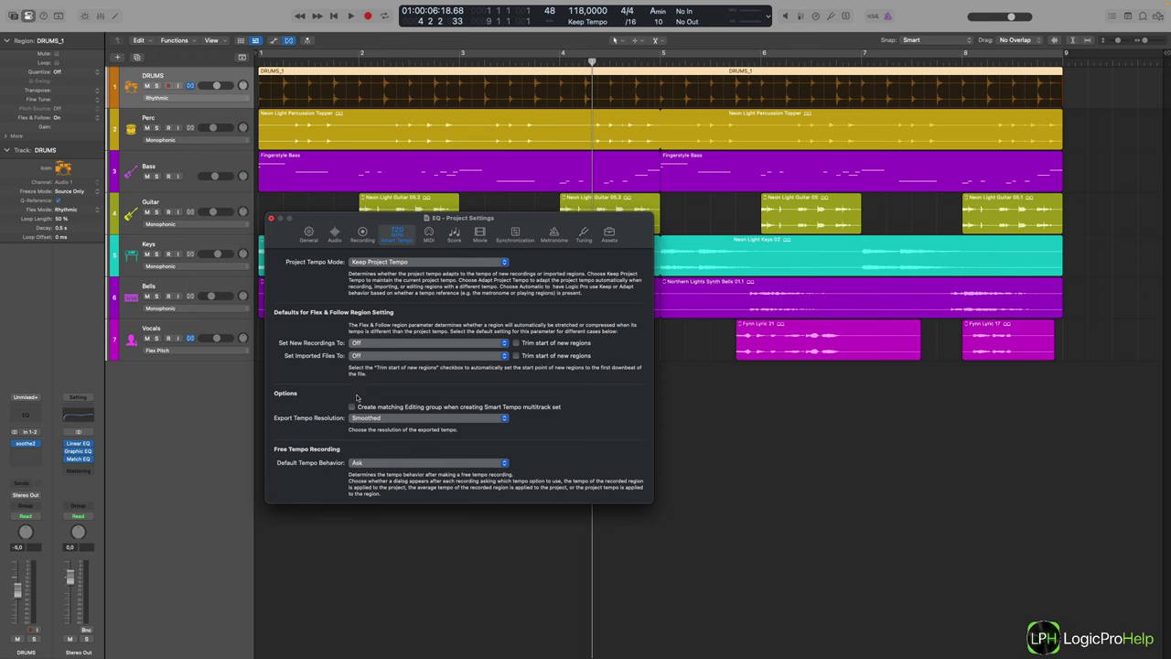
left_click(355, 343)
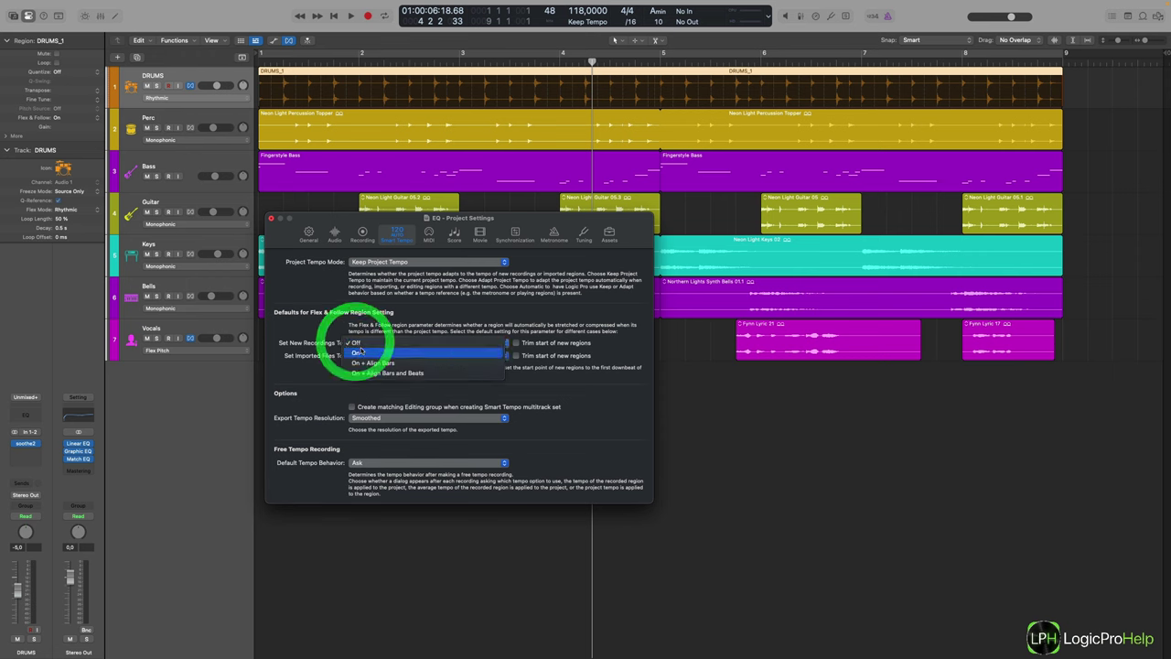
left_click(293, 356)
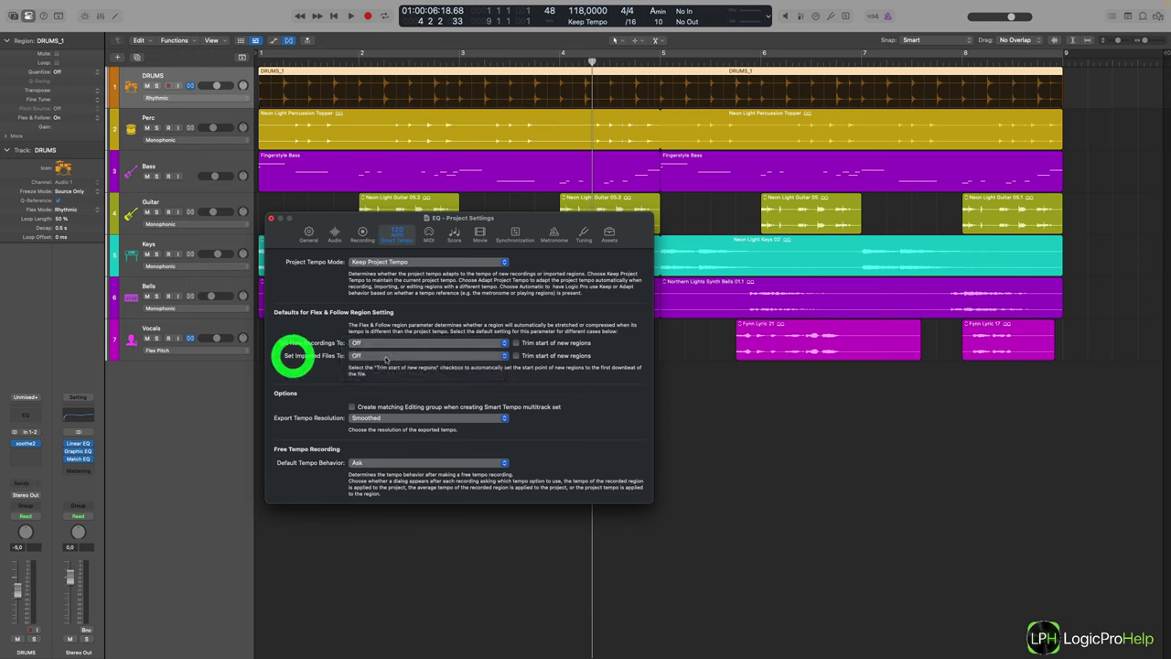
left_click(271, 218)
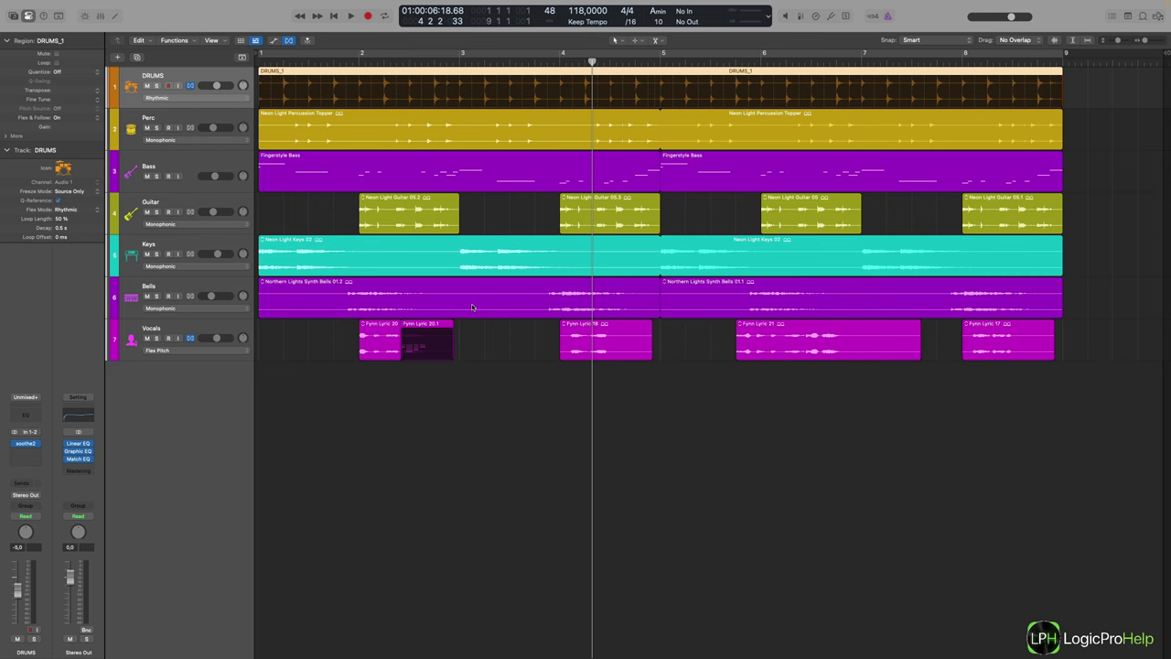
Review Flex & Follow for the DRUMS region, the second half of the split Vocals region, and all Vocals regions together
left_click(80, 118)
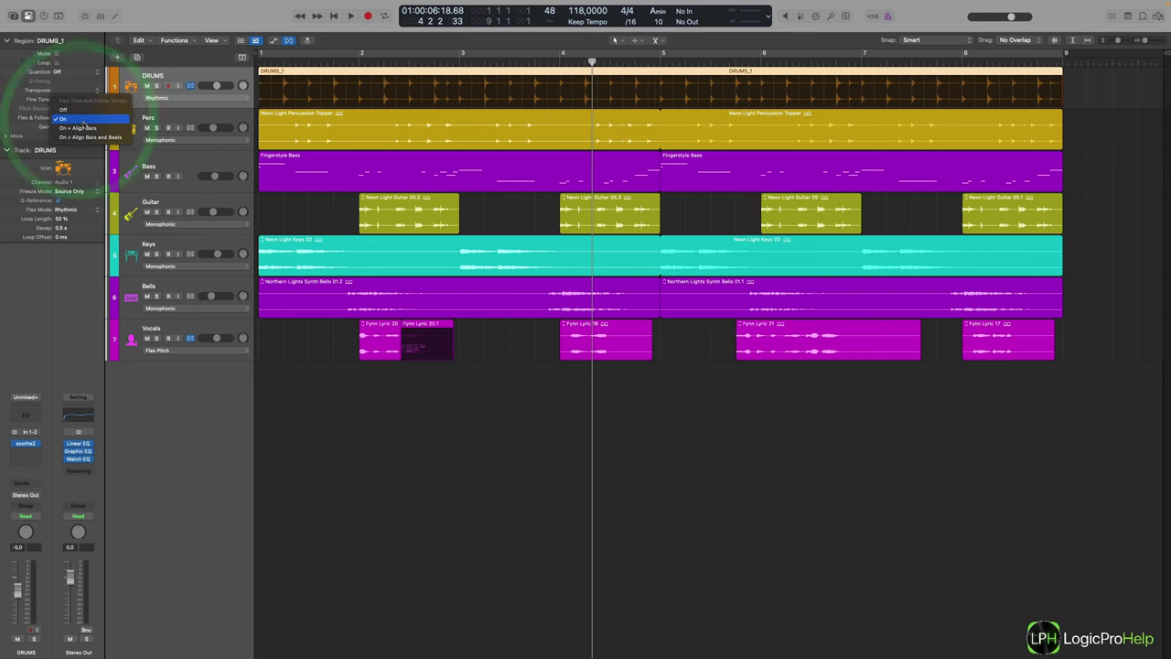
left_click(84, 121)
left_click(306, 206)
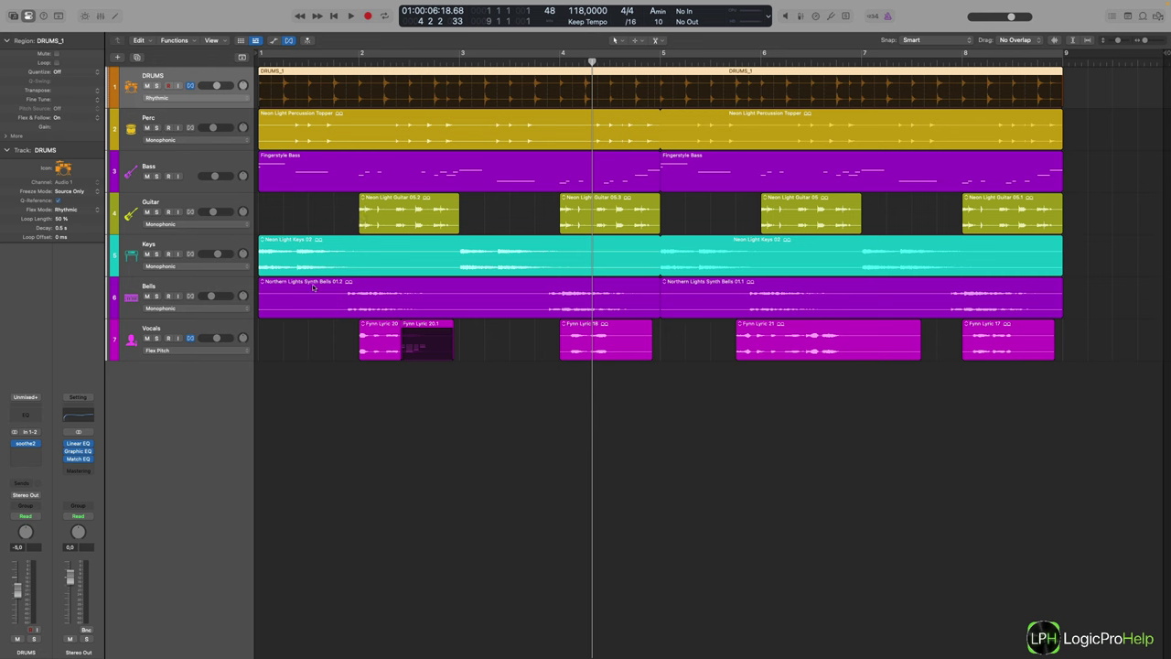
left_click(416, 331)
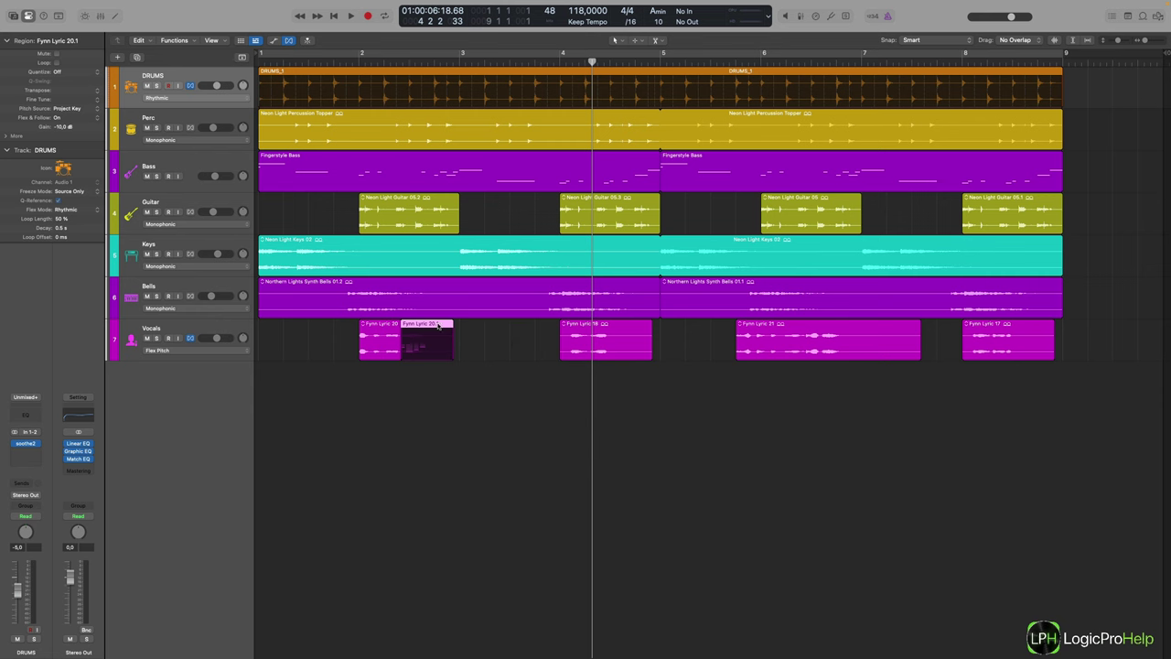
left_click(168, 333)
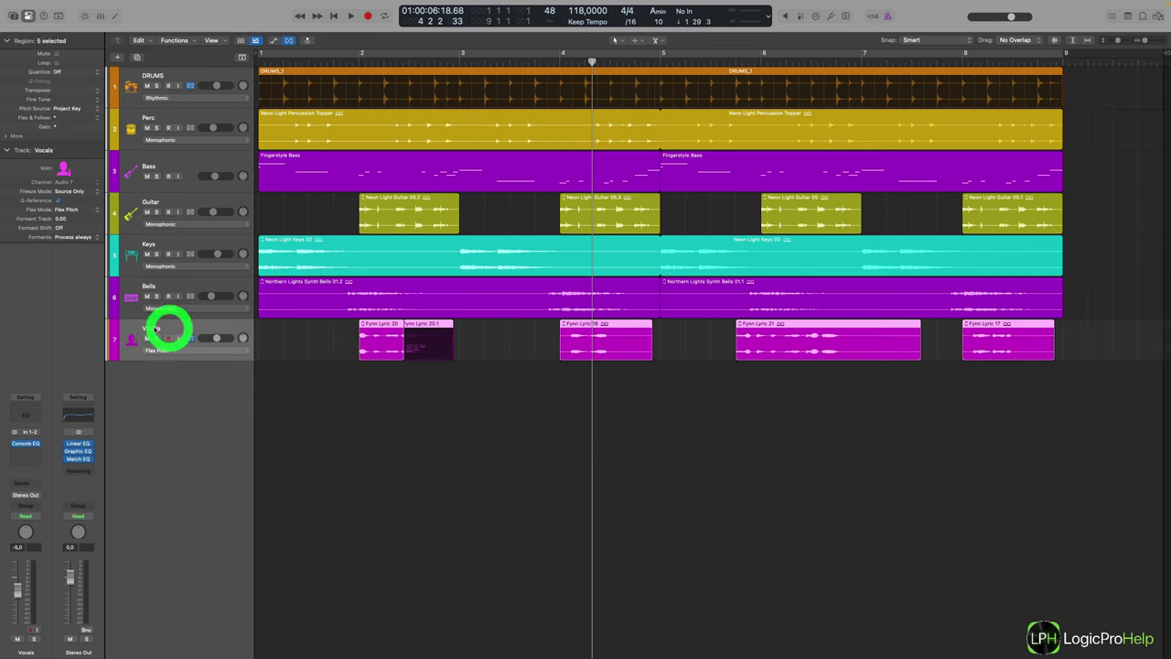